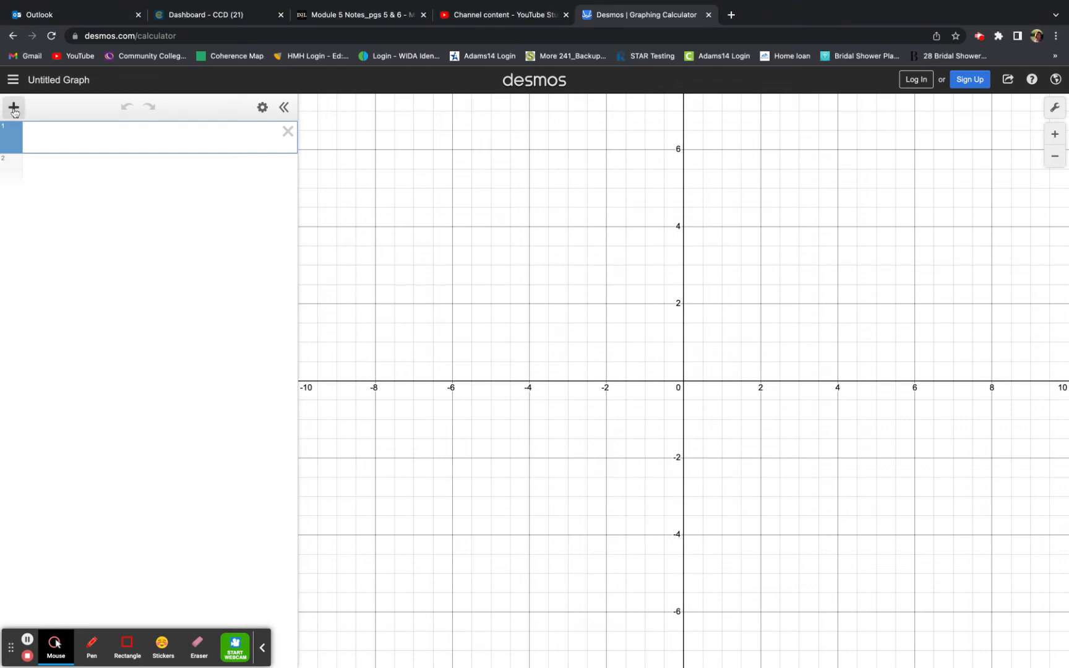
Insert a table and enter the data points (2, 5) and (6, 40) in its first two rows.
left_click(15, 112)
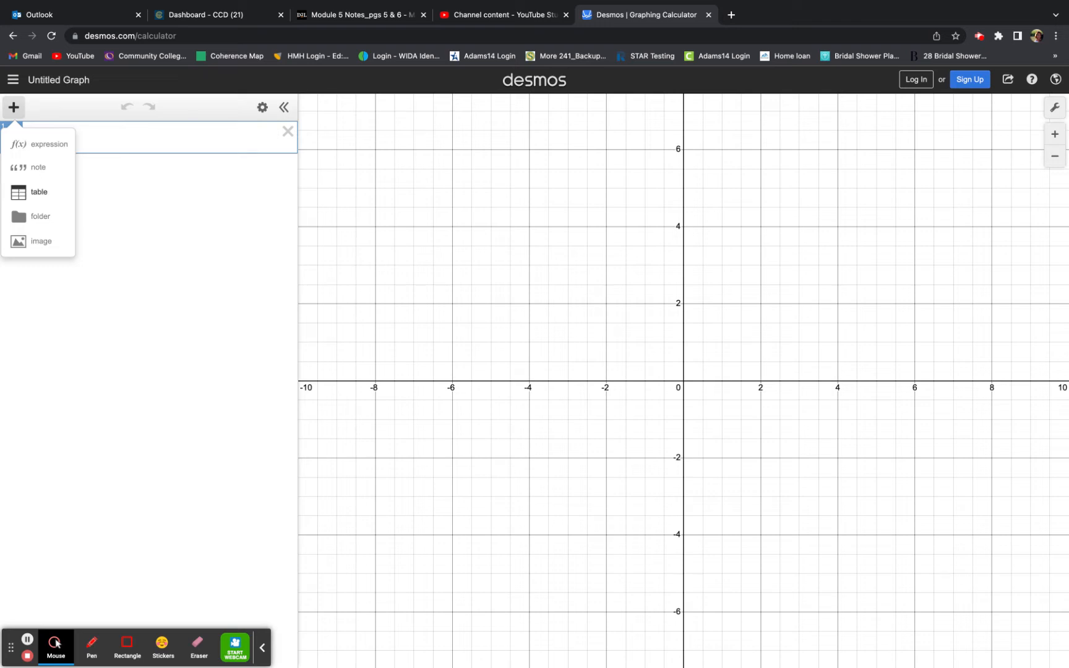
left_click(22, 191)
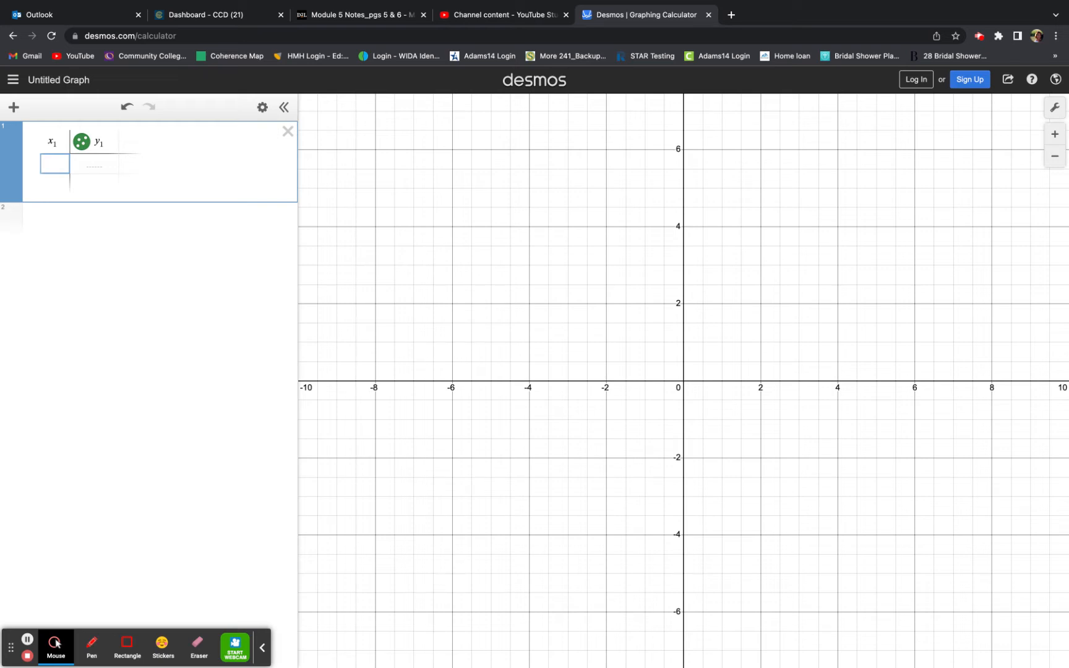
type("2")
key("Tab")
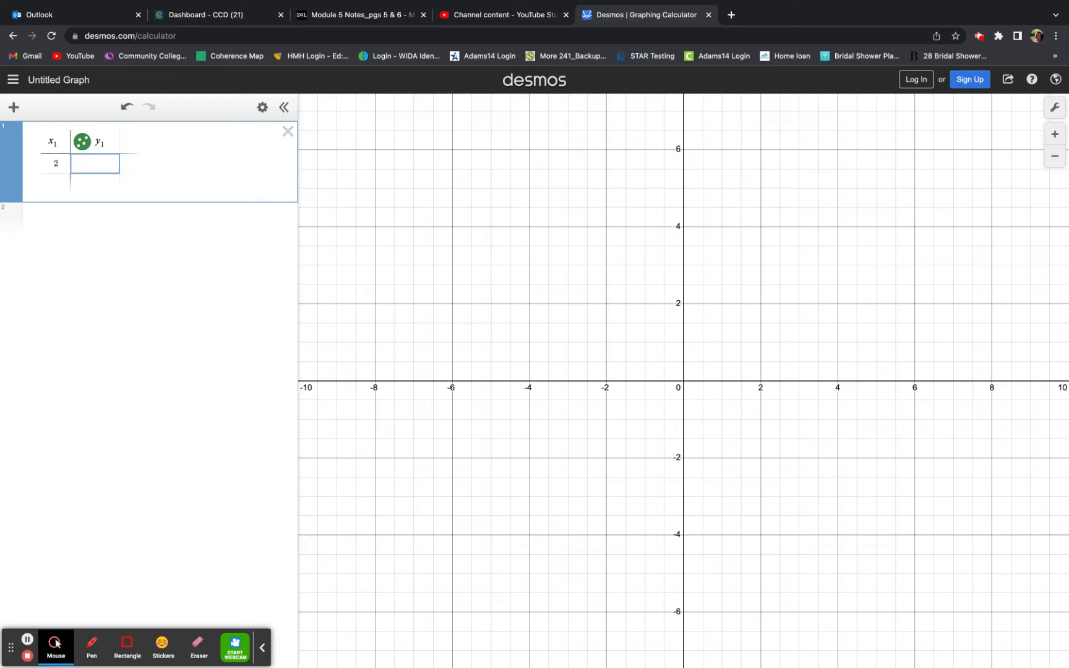
type("5")
key("Return")
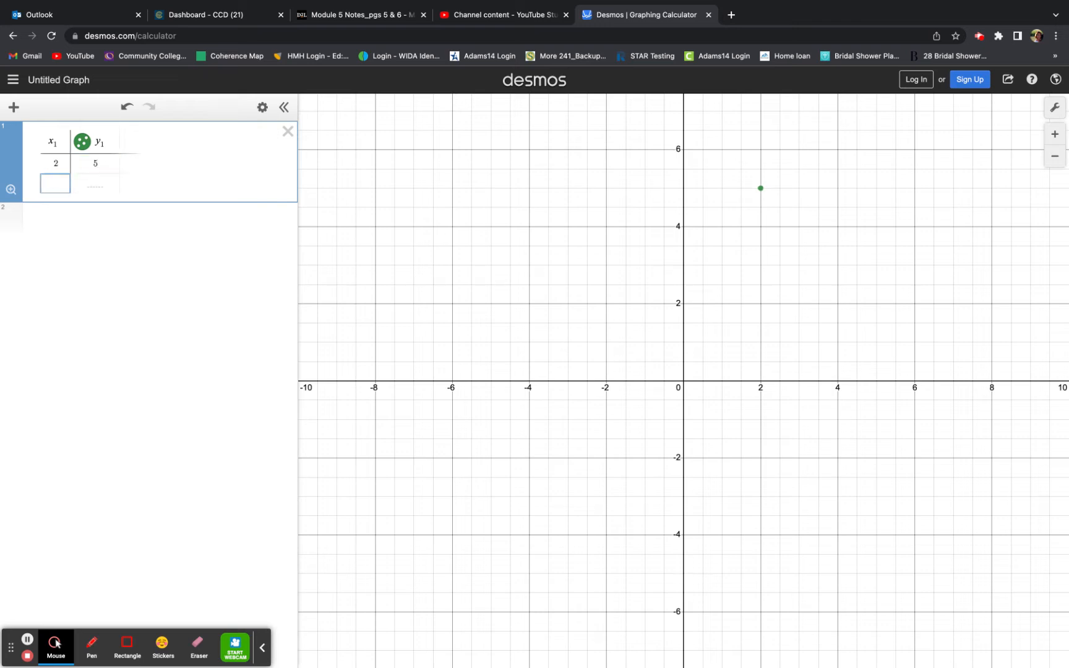
type("6")
key("Tab")
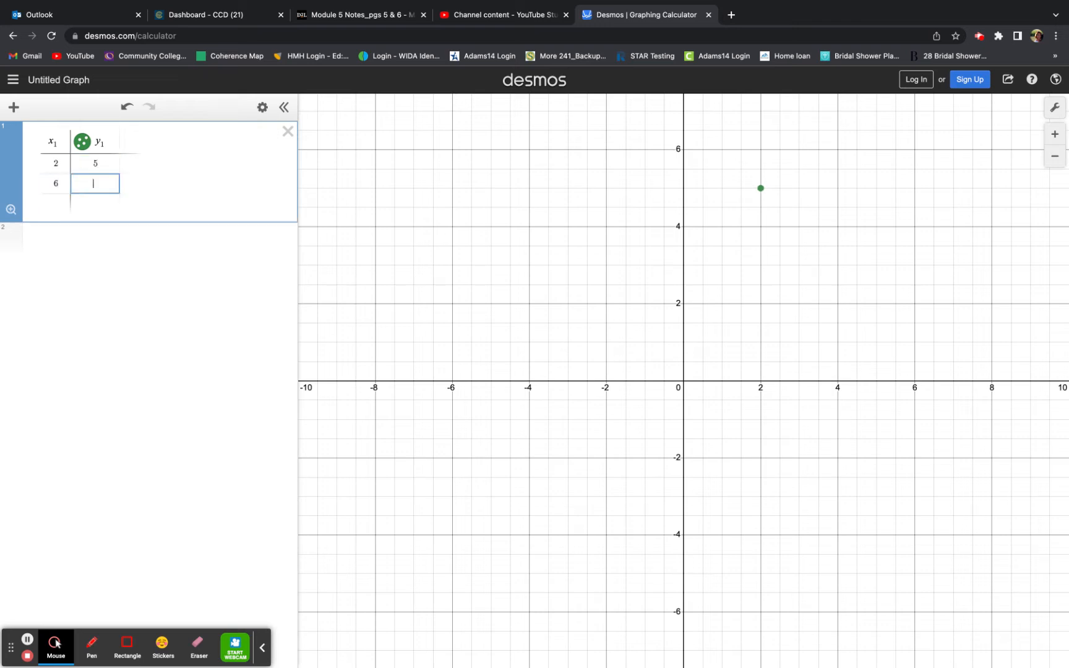
type("40")
key("Return")
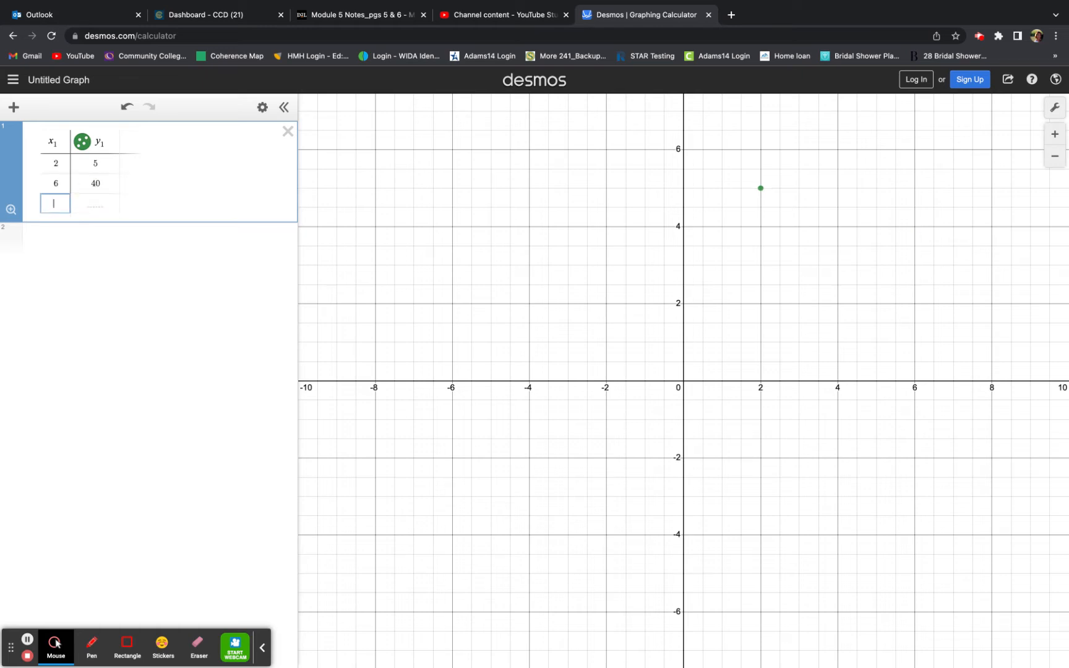
Add the x-values 5.5, 4 and 3.5 in the next three rows of the table.
type("5.5")
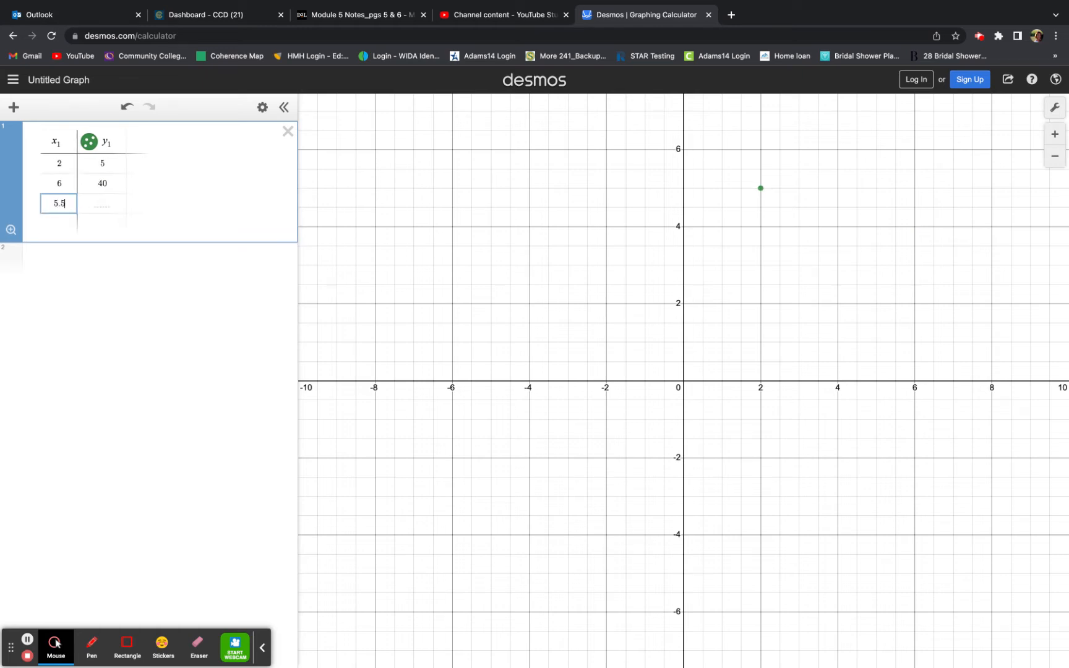
key("Return")
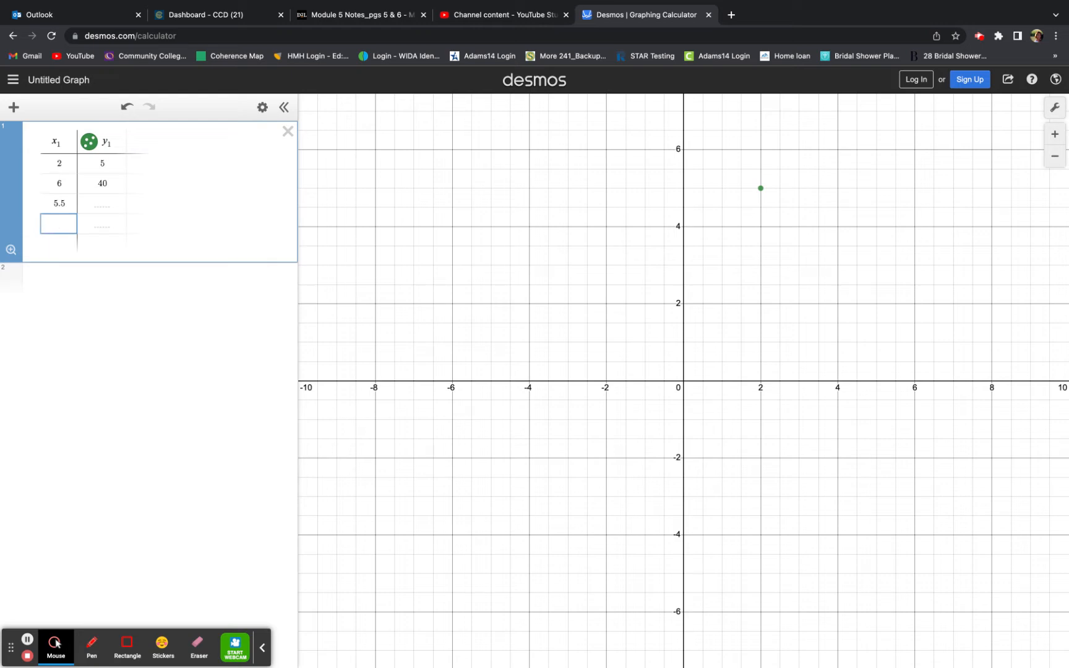
type("4")
key("Return")
type("3.5")
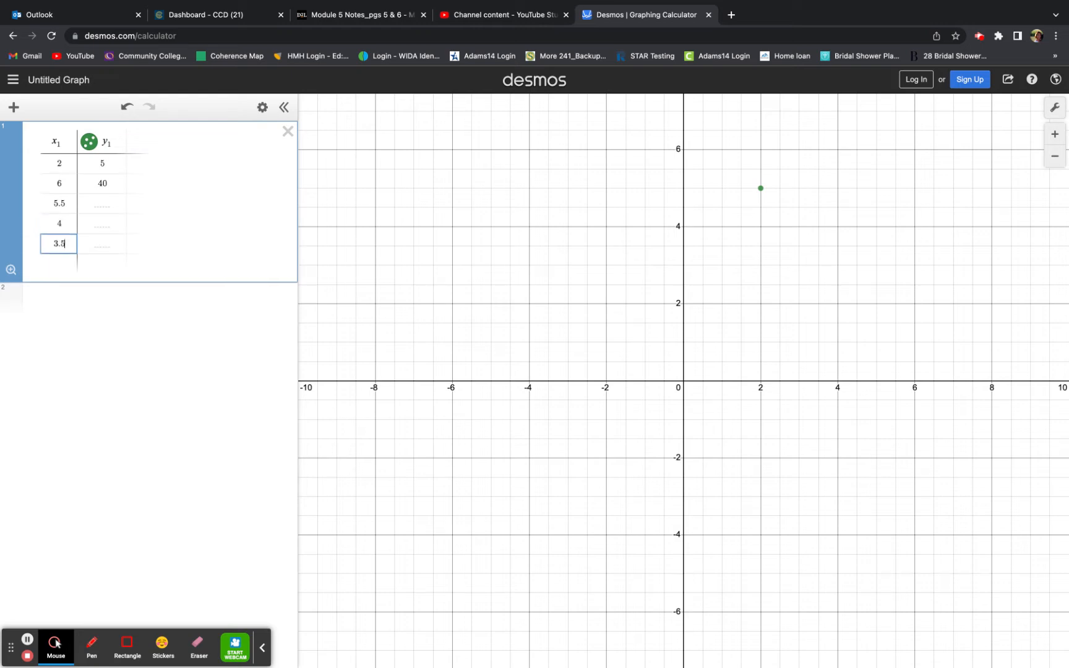
Fill in the y-values 45, 35 and 30 for the x-values 5.5, 4 and 3.5.
left_click(99, 203)
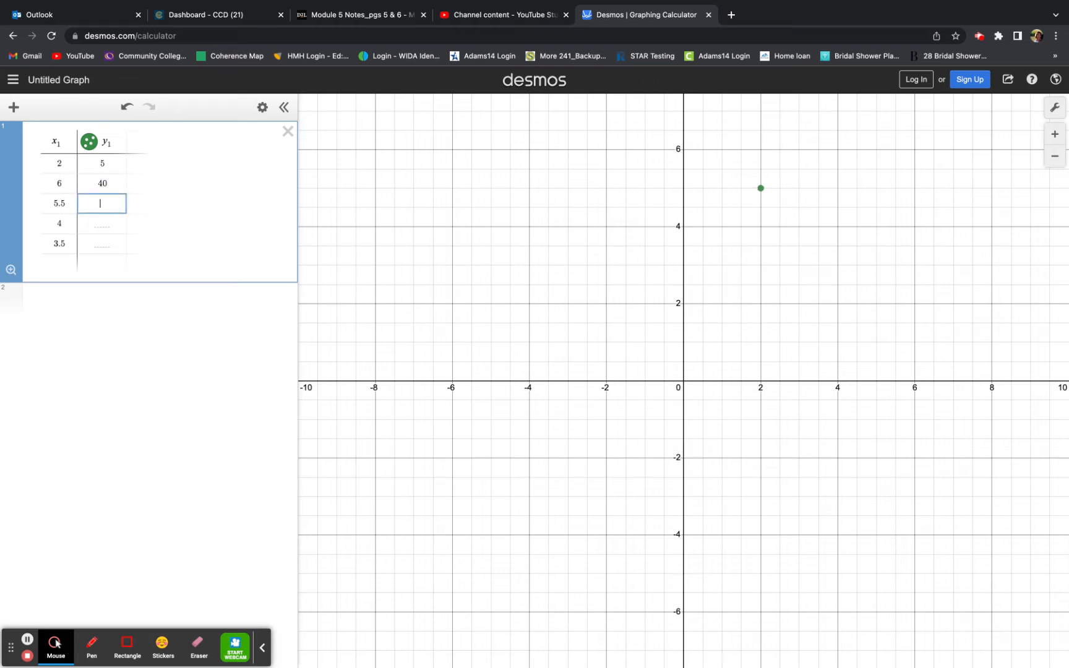
type("45")
key("Return")
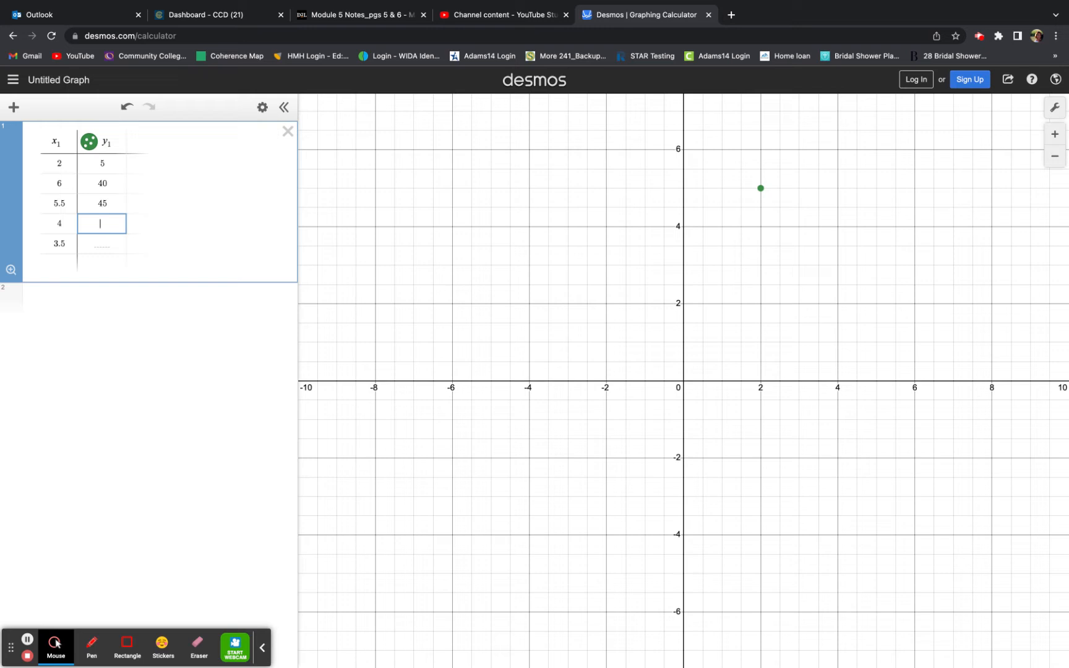
type("35")
key("Return")
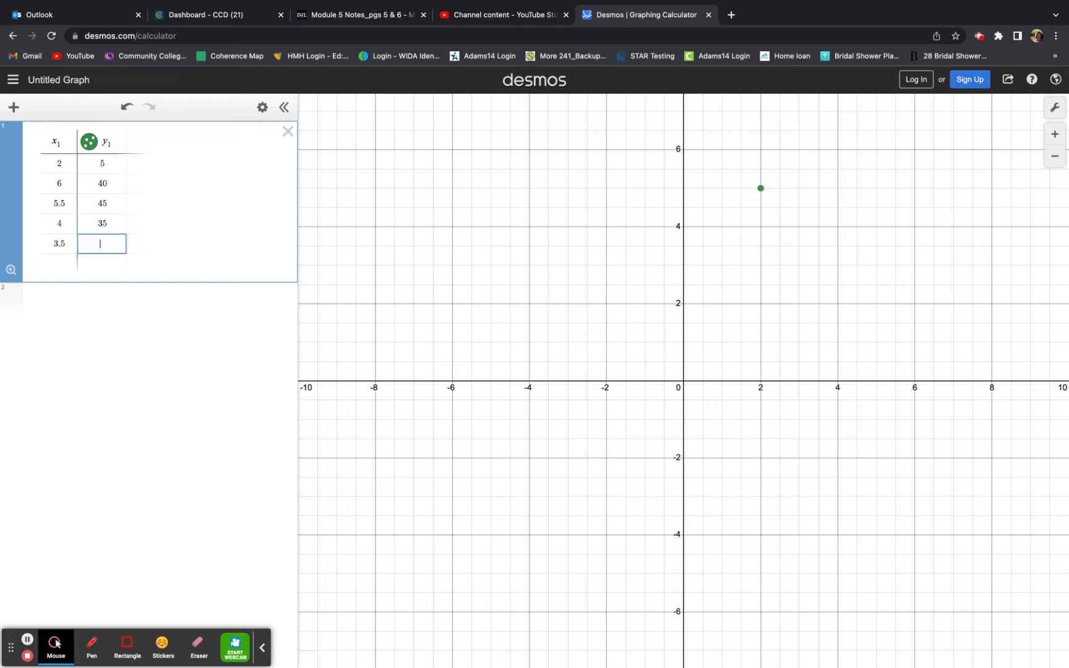
type("30")
Set the lower limit of the graph's x-axis to -1.
left_click(1055, 108)
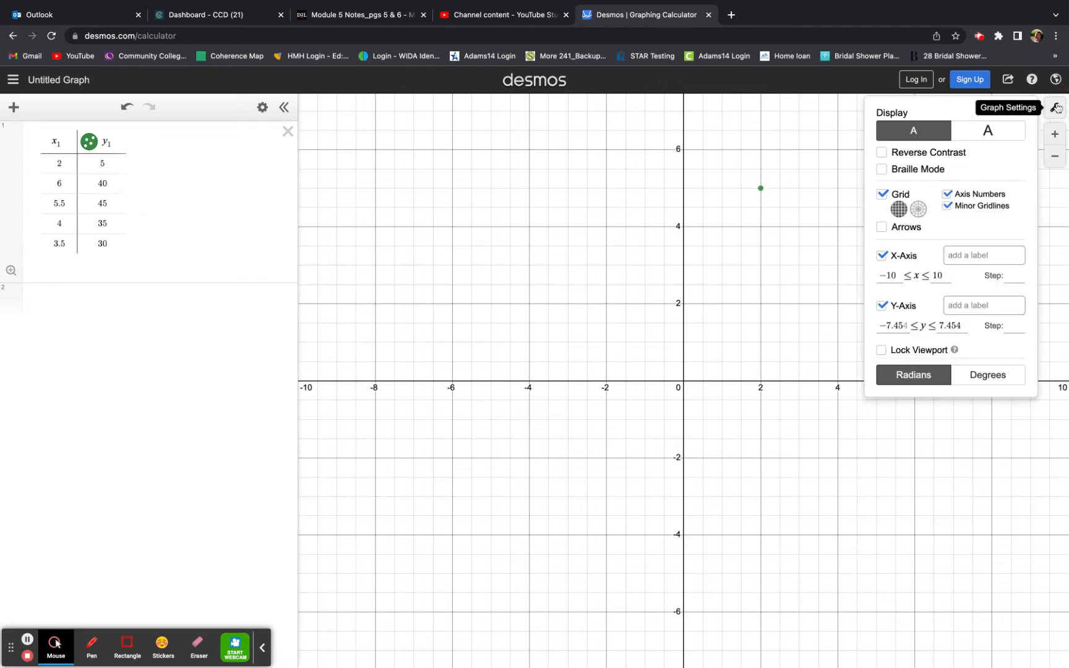
left_click(815, 256)
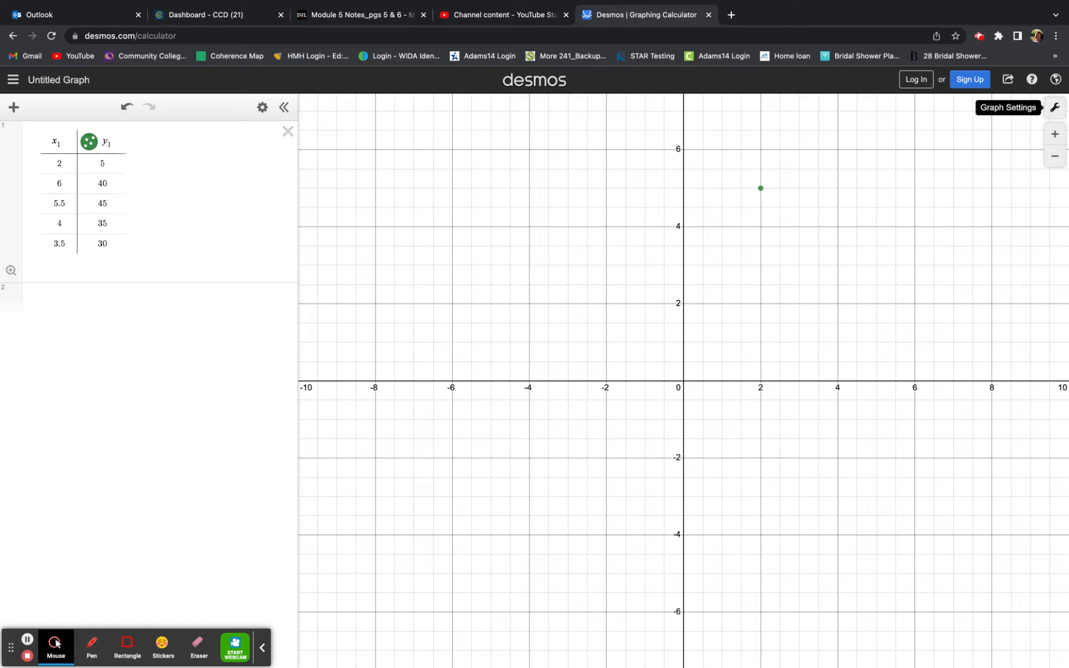
left_click(1055, 108)
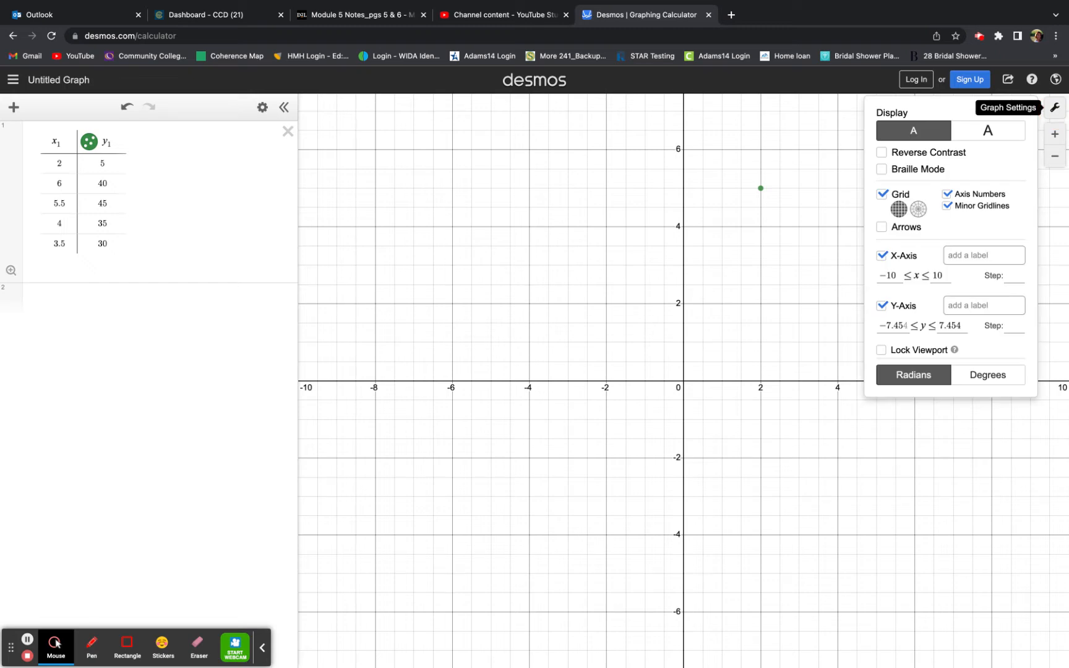
left_click(899, 276)
key("BackSpace")
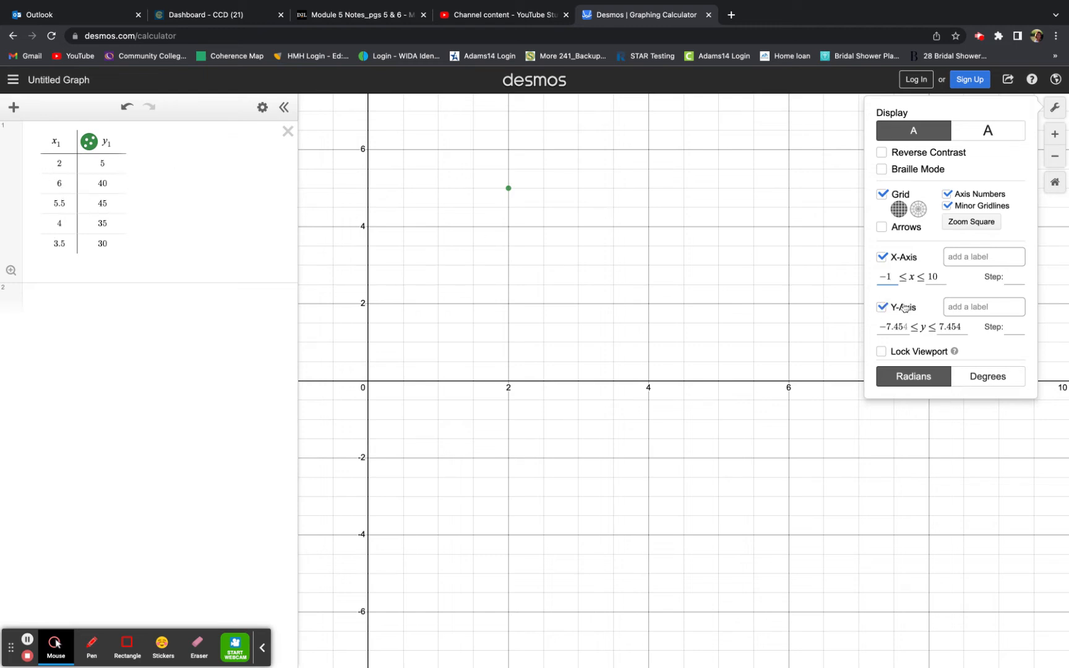
Label the x-axis "Number of Hours Spent on Project" and close the graph settings.
left_click(978, 262)
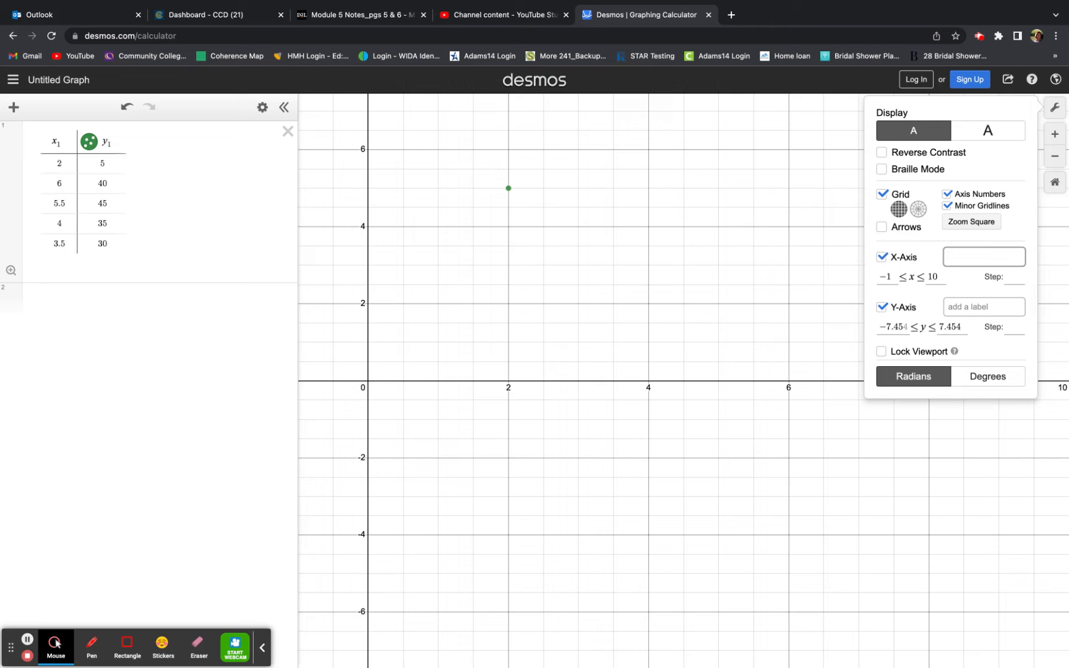
type("Number of Hours Spent")
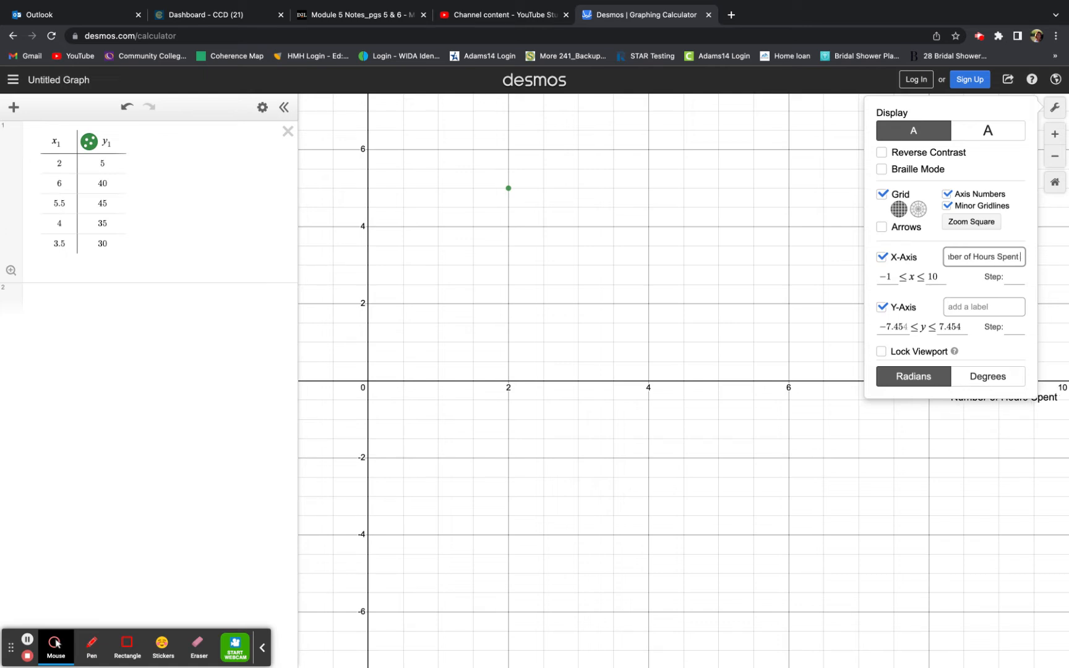
type(" on Project")
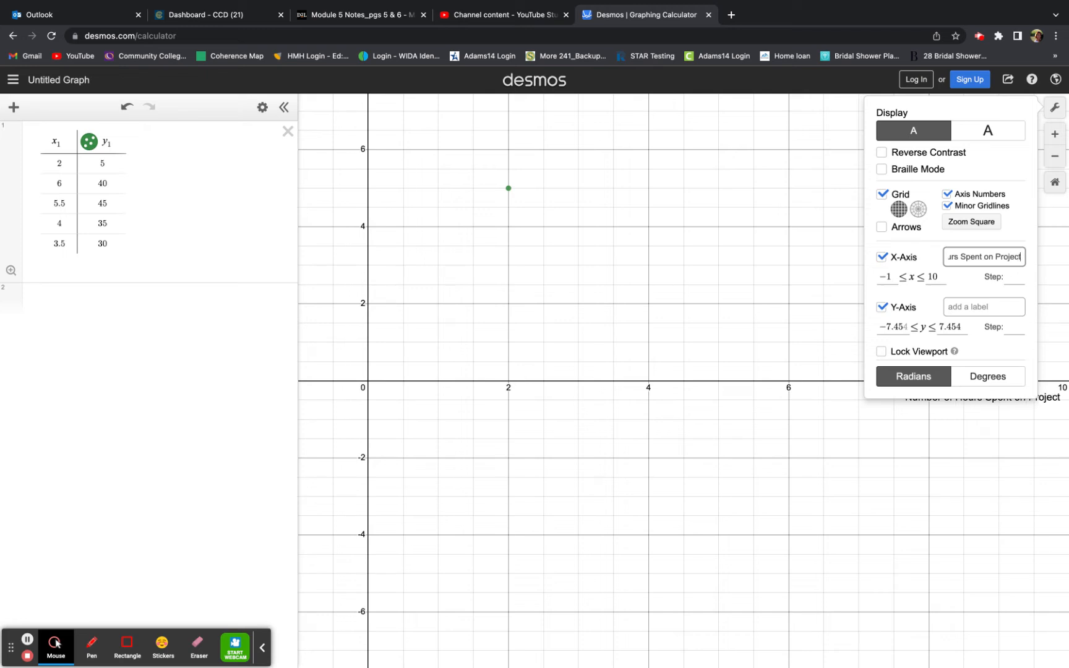
left_click(791, 276)
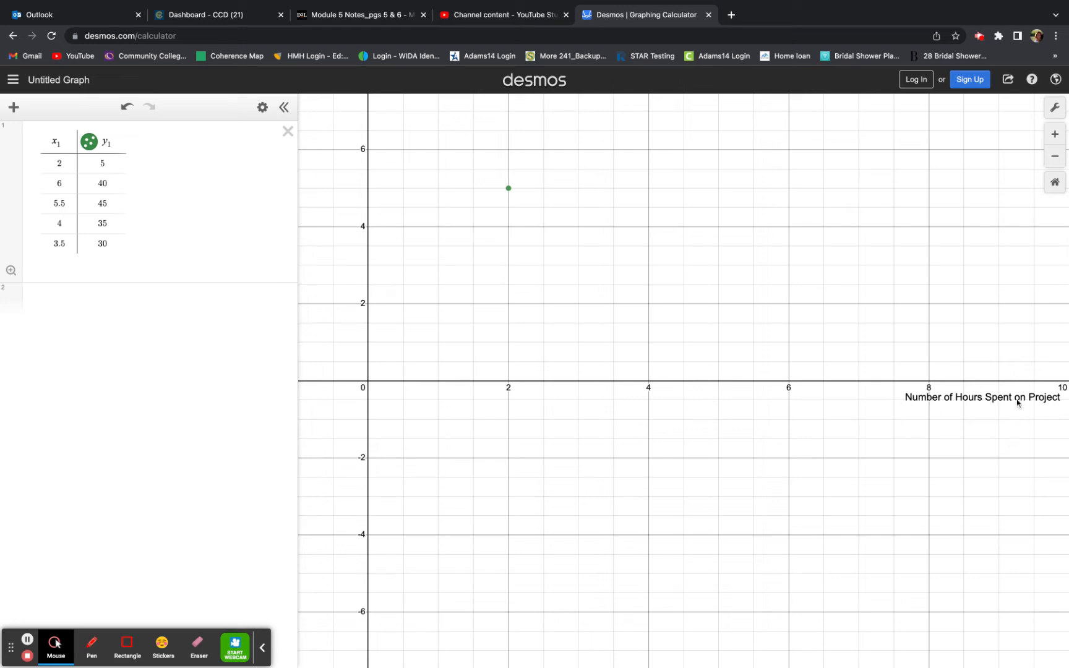
Set the graph's y-axis range from -1 to 50.
left_click(1057, 109)
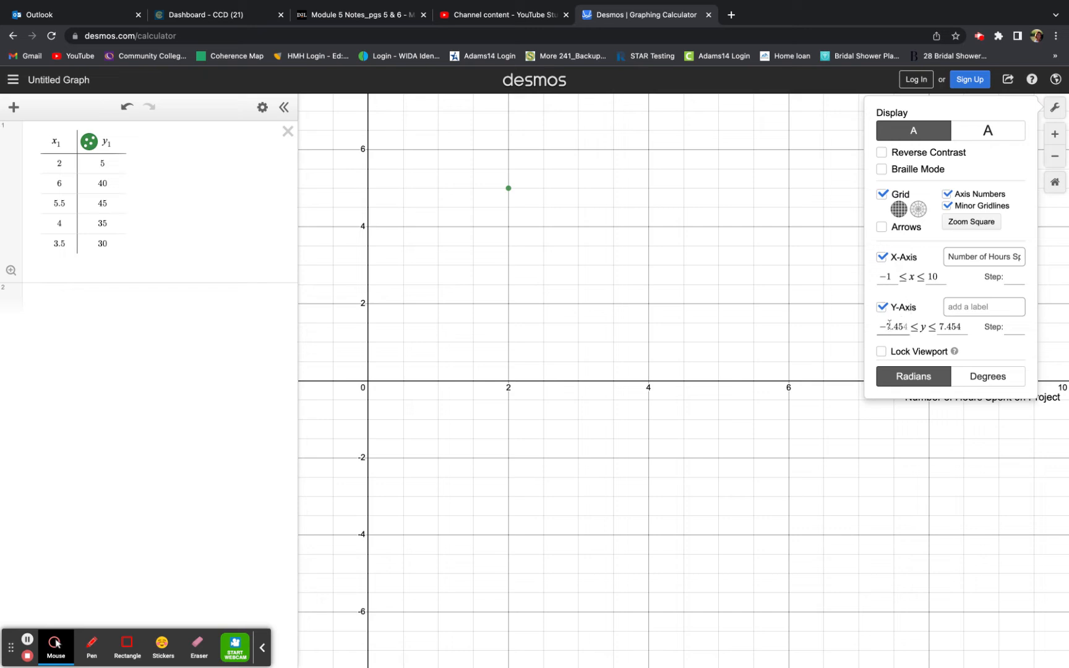
left_click_drag(888, 325, 919, 331)
type("-1")
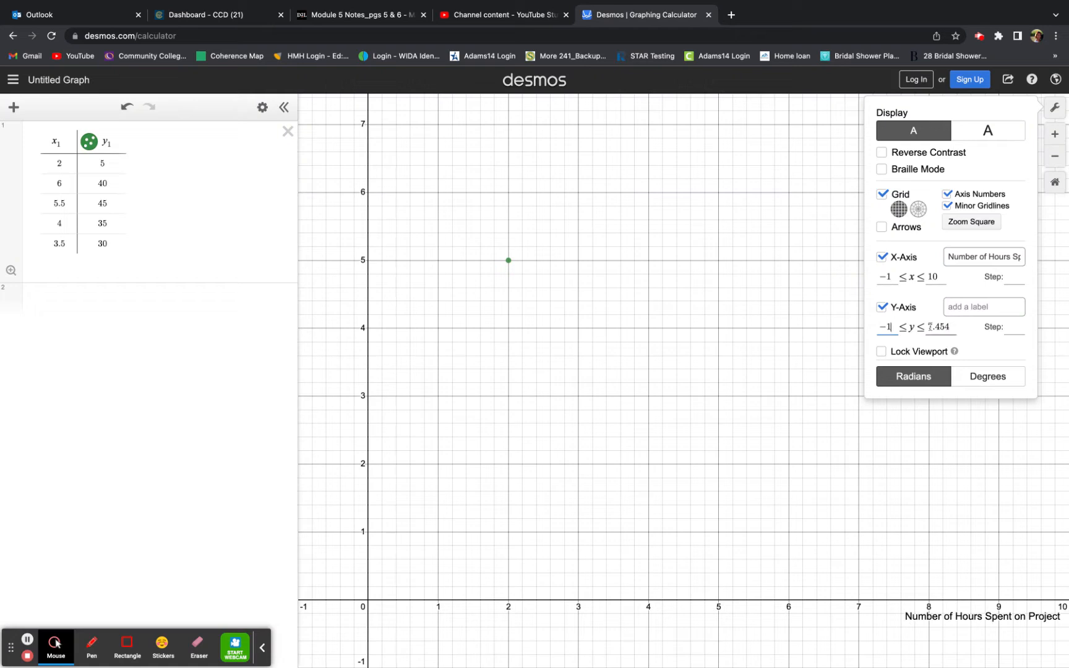
left_click(928, 326)
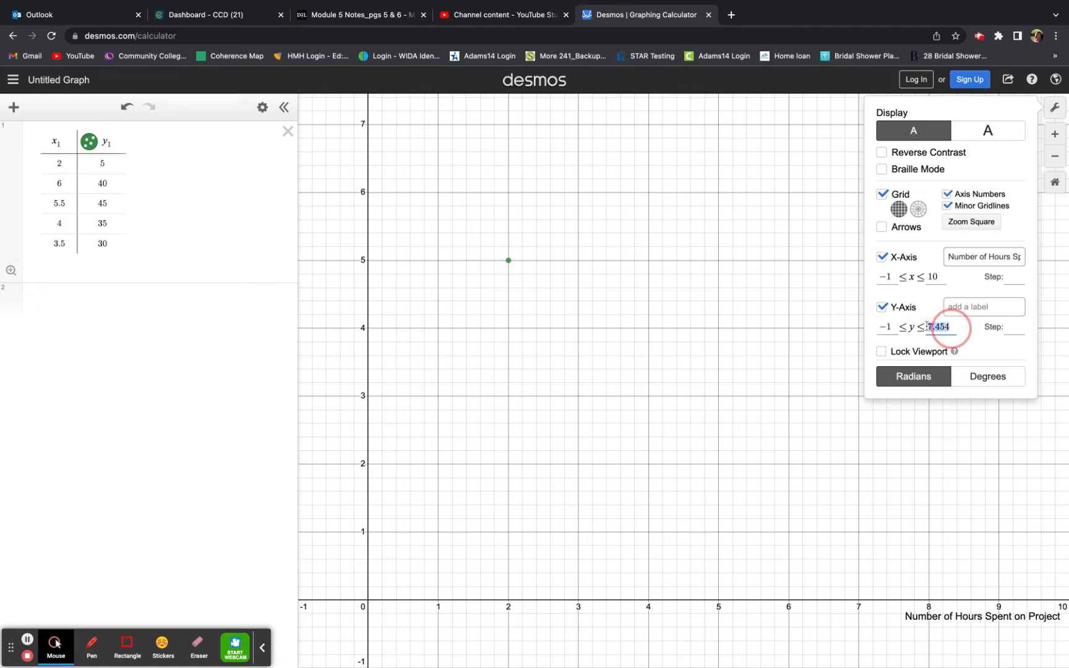
type("50")
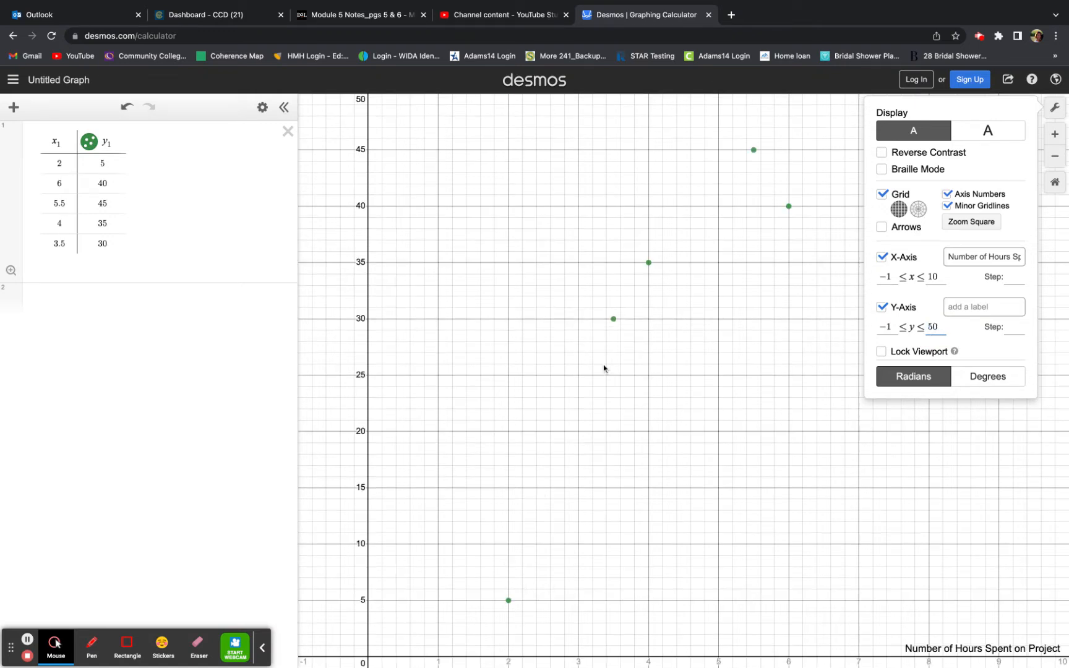
Label the y-axis "Project Score" and close the graph settings.
left_click(976, 303)
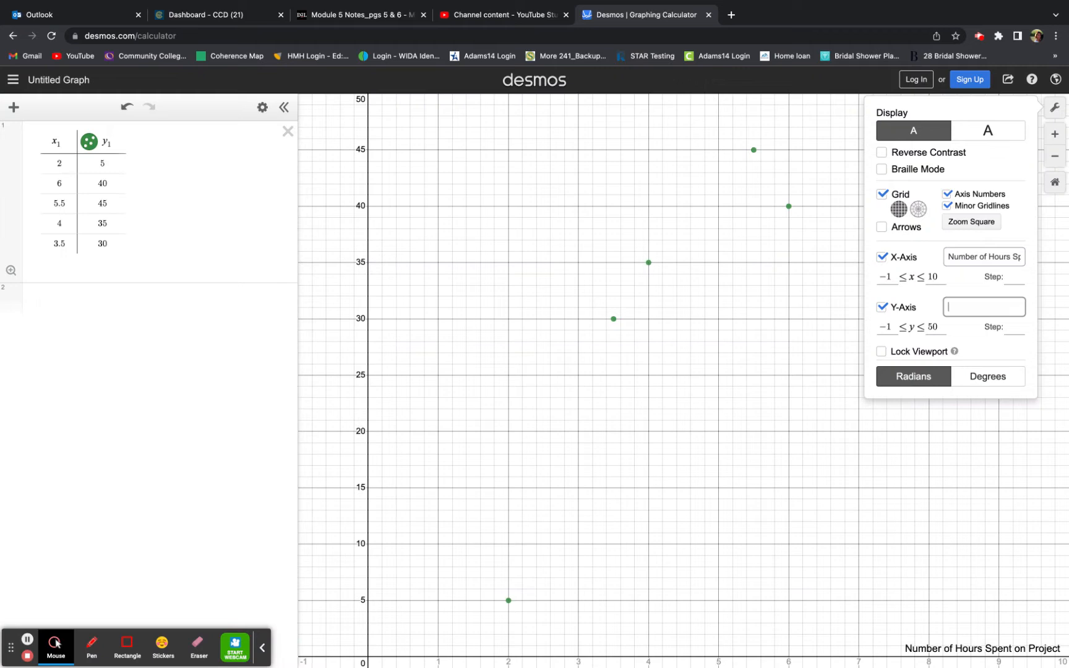
type("Project Score")
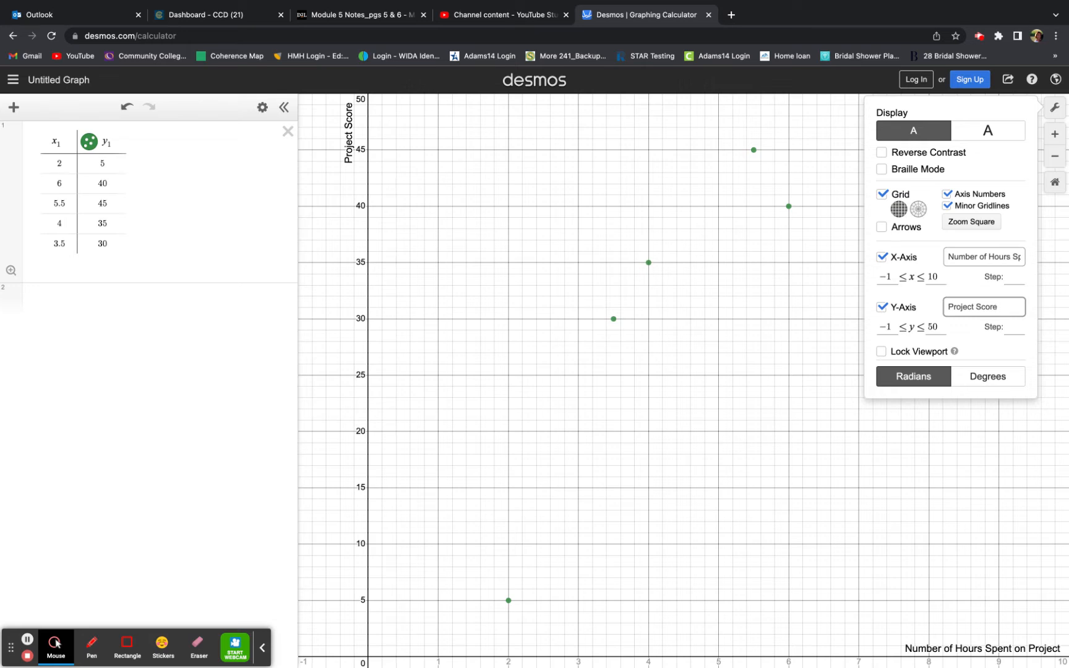
left_click(855, 417)
left_click(844, 420)
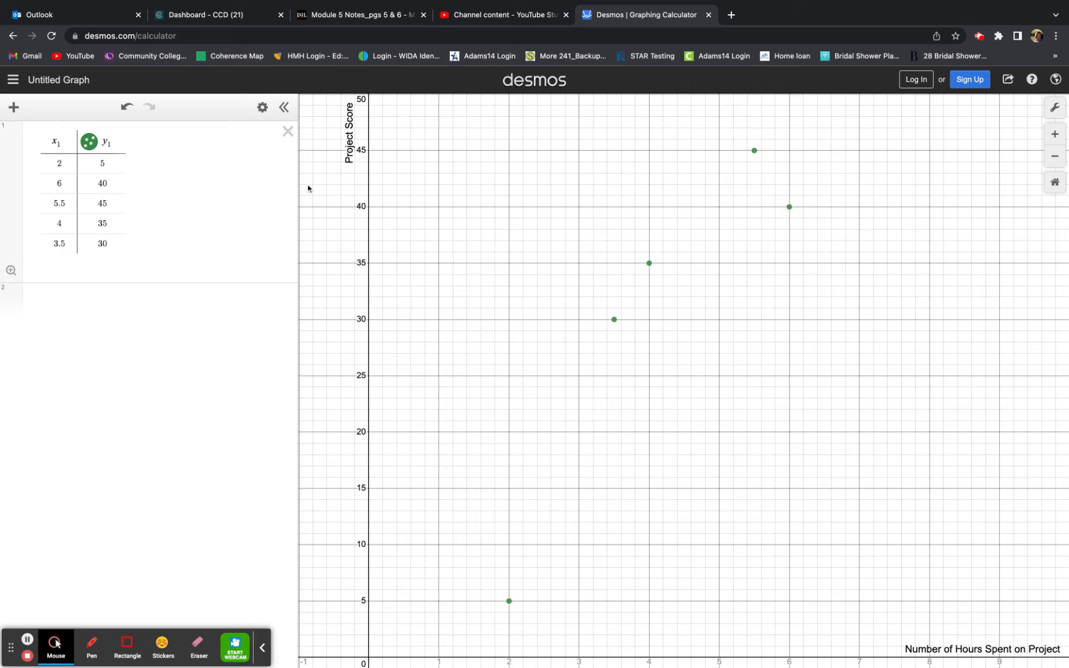
Plot the point (5,48) as a new expression below the table.
left_click(184, 292)
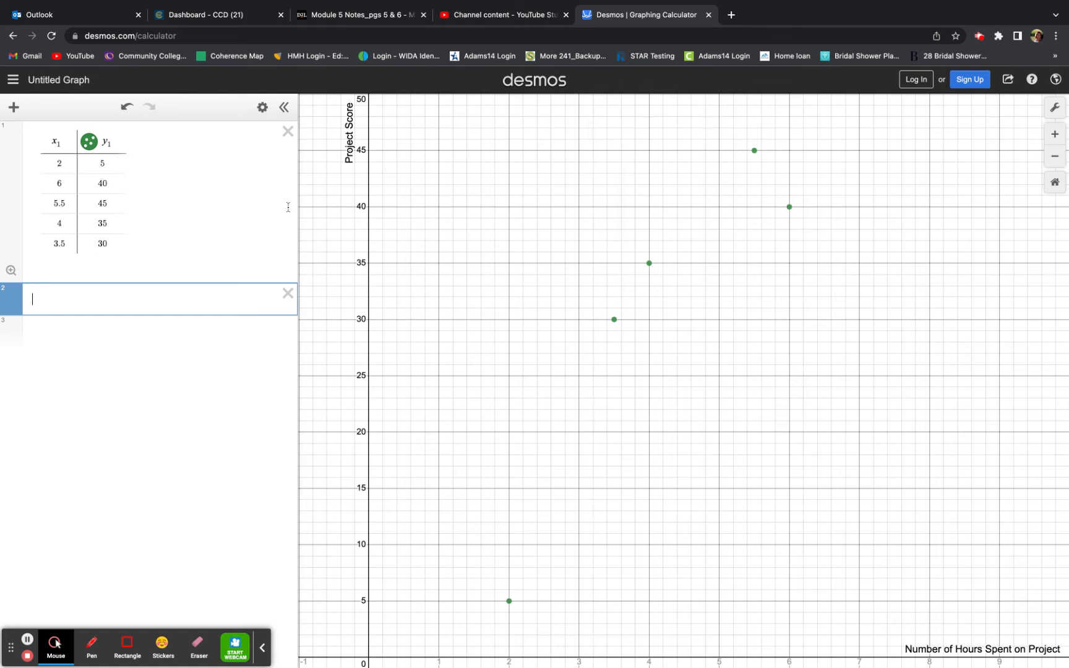
type("(5,")
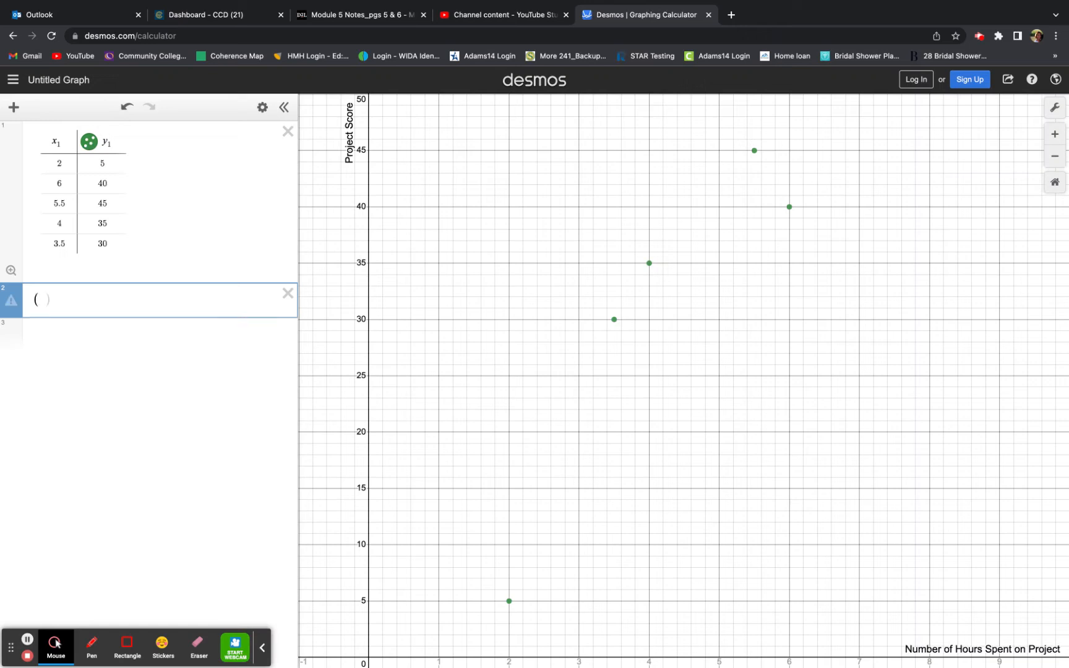
type("48")
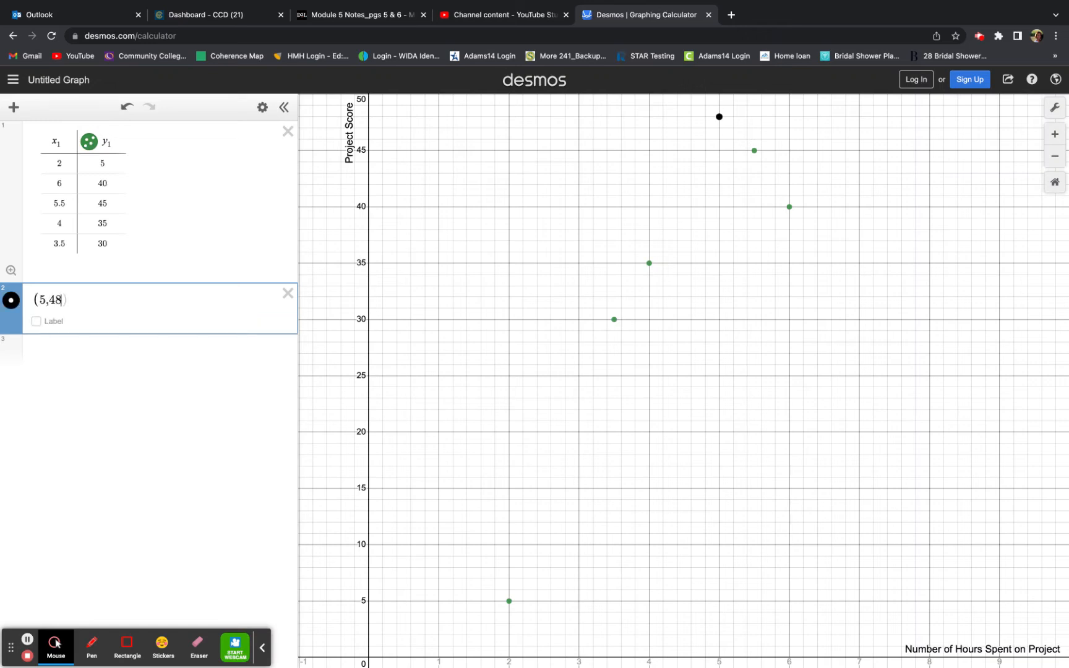
type(")")
Turn on the label of the point (5,48) and set its text to "Hours Spent on Project vs Scores".
left_click(37, 321)
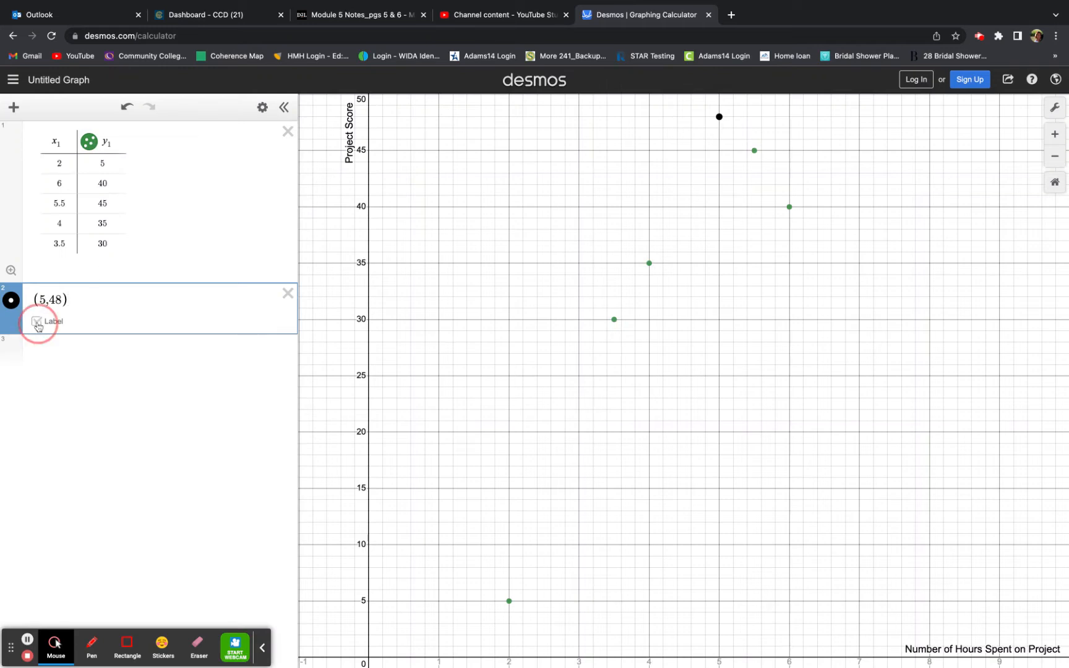
left_click(77, 323)
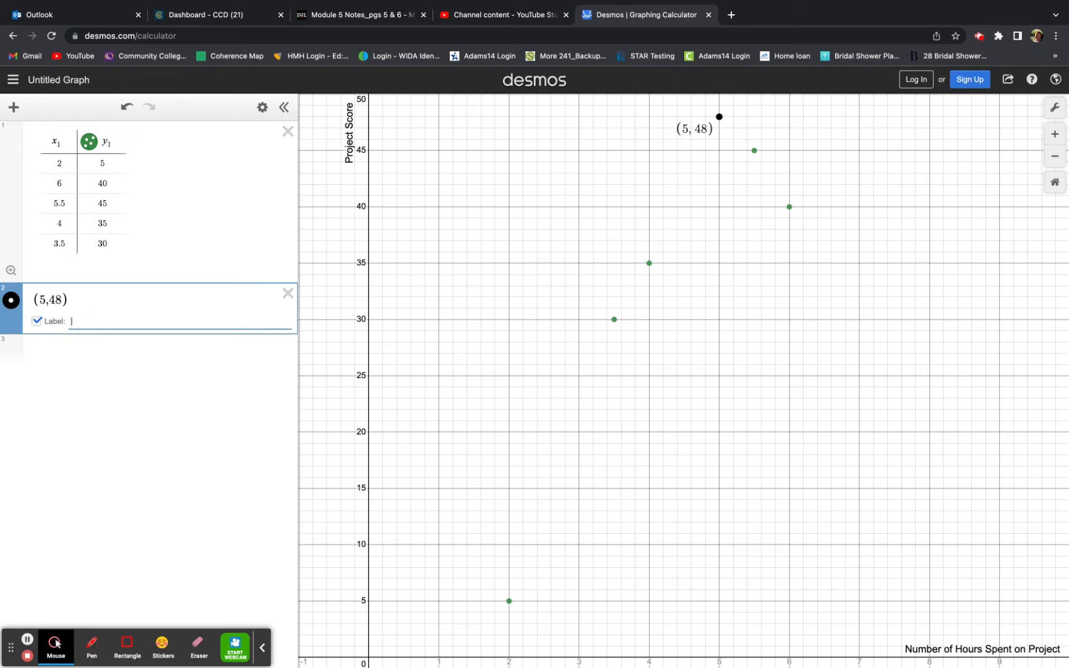
type("Hours Spent on P")
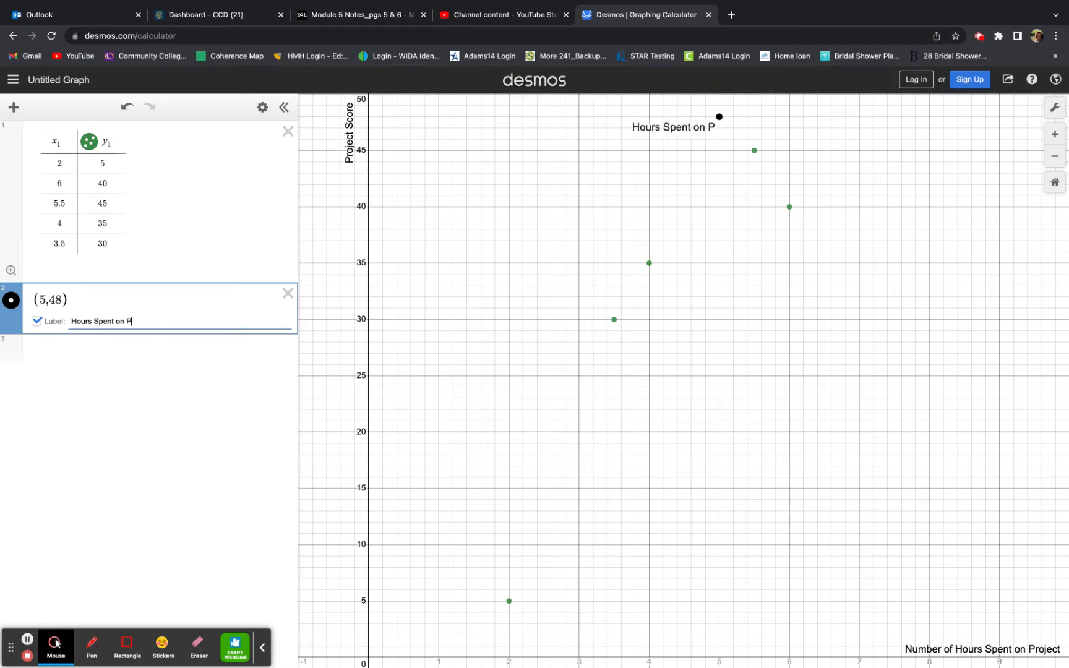
type("roject v")
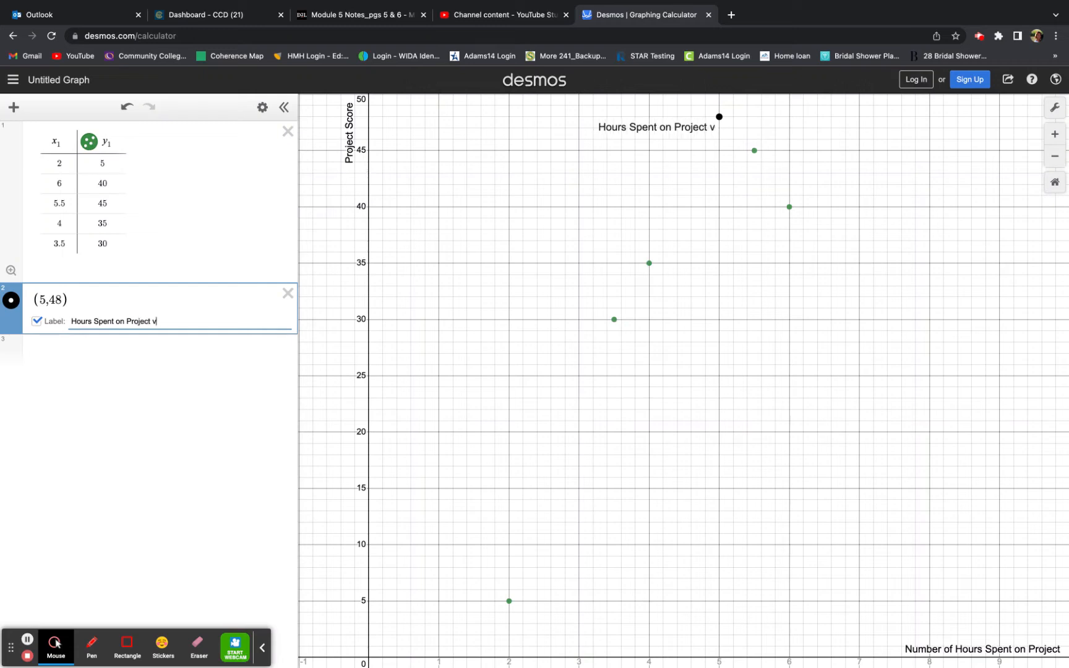
type("s Scores")
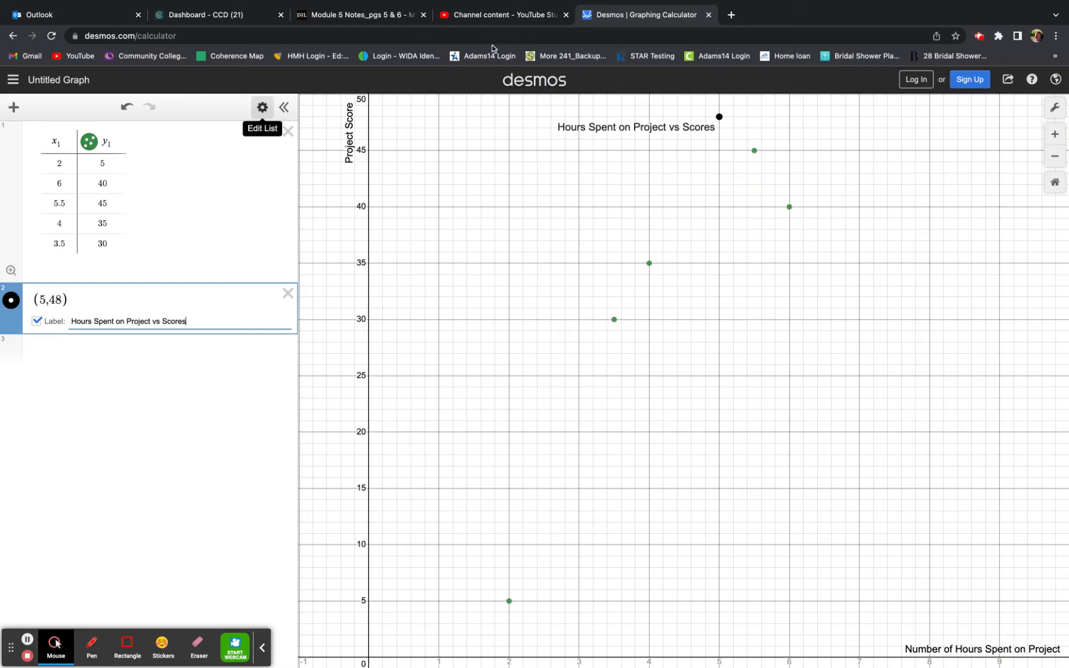
Hide the point marker of (5,48) so that only its title label shows on the graph.
left_click(262, 109)
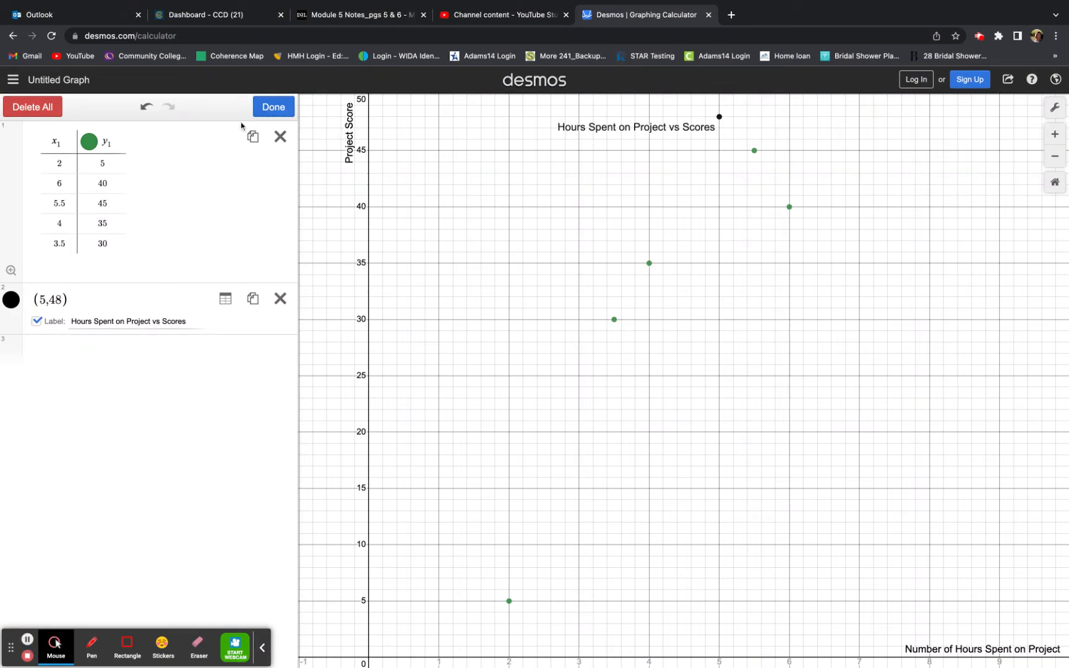
left_click(12, 300)
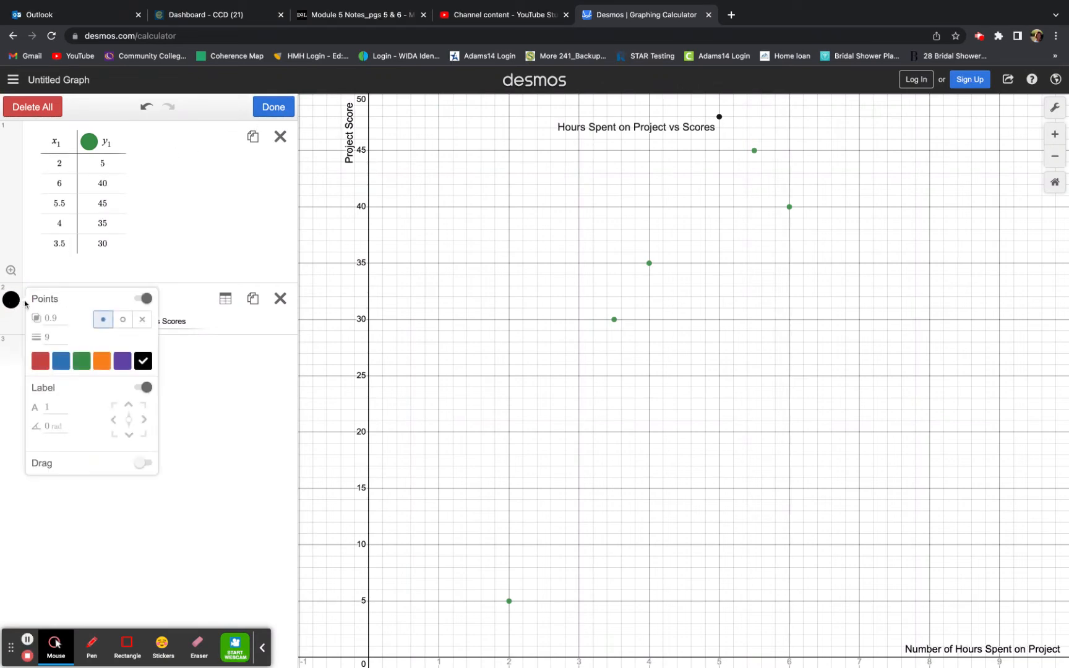
left_click(144, 299)
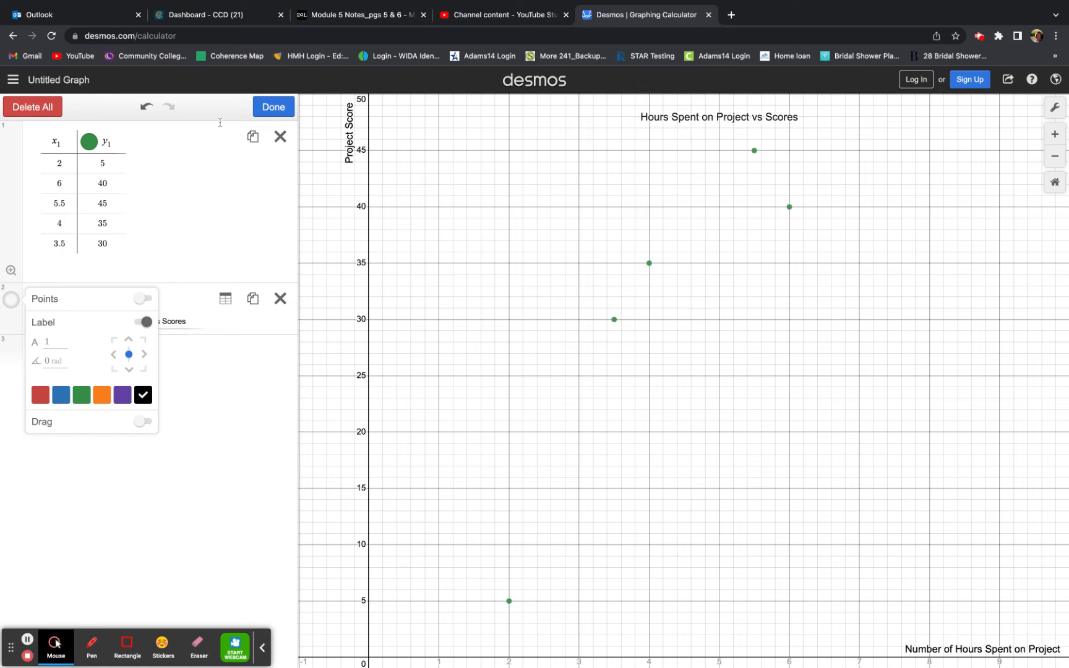
Change the color of the table's data points to black and finish editing the expression list.
left_click(88, 144)
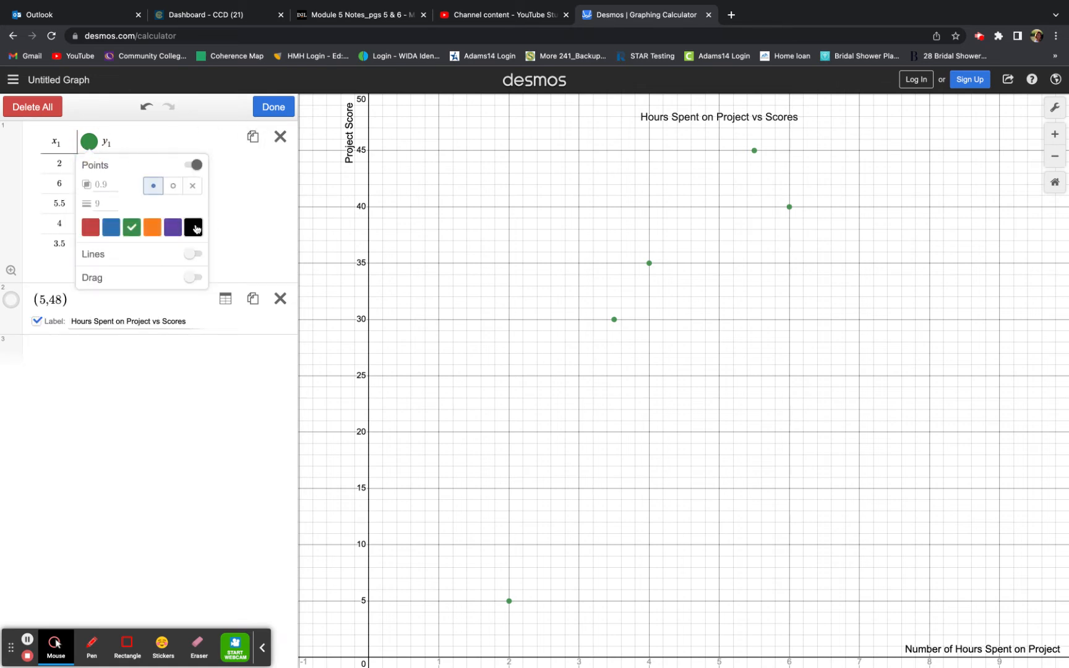
left_click(193, 227)
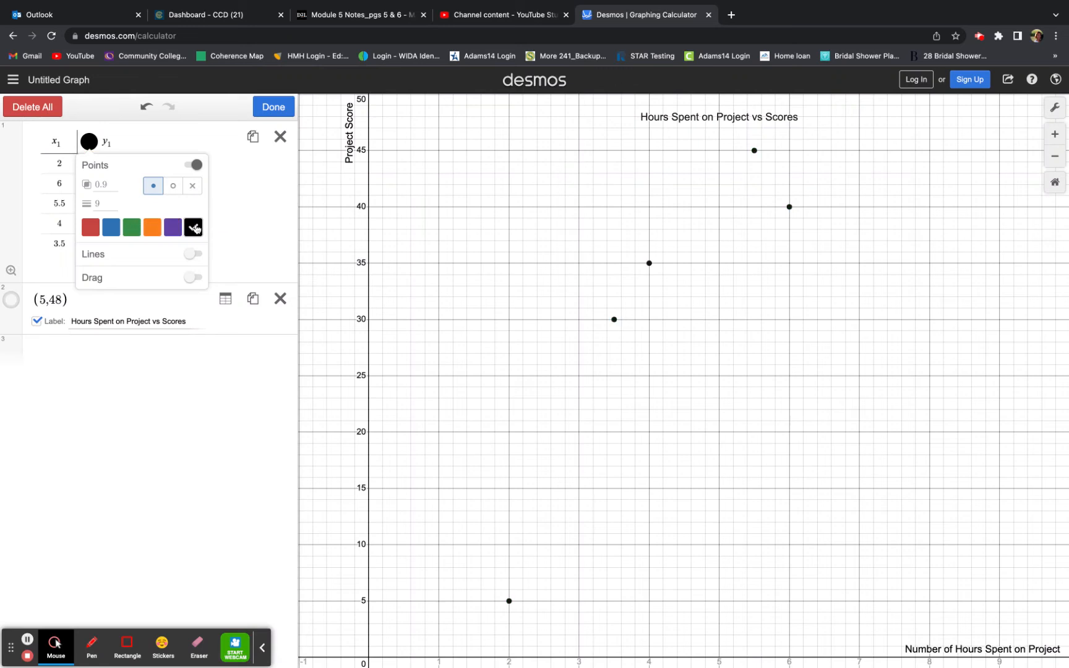
left_click(273, 107)
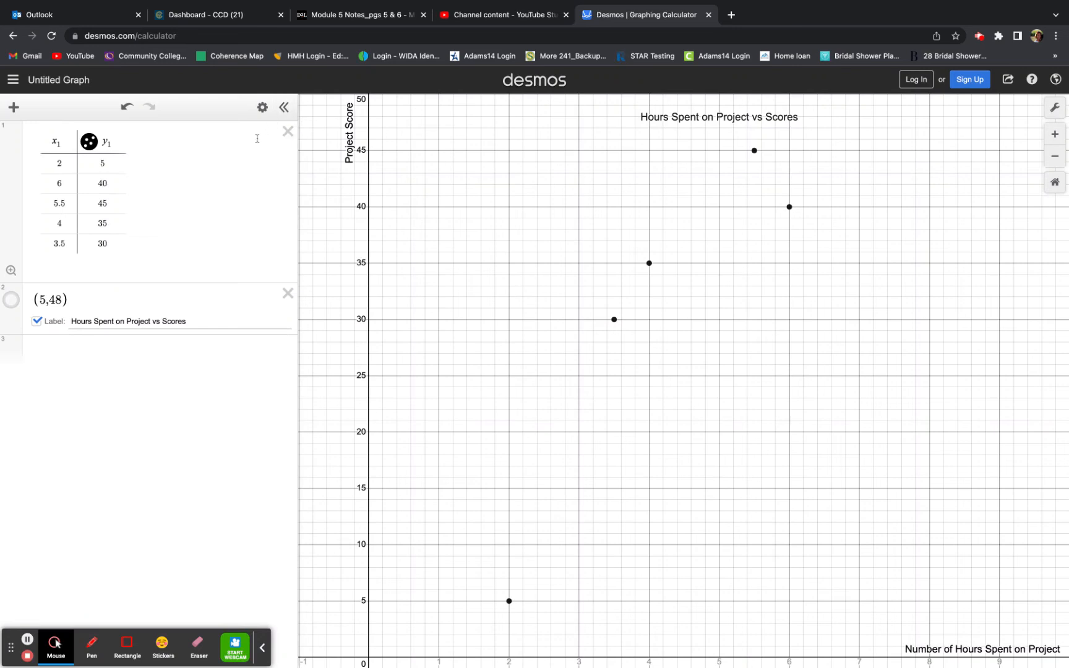
Add the linear regression y₁ ~ a·x₁ + b for the table data as a new expression below the title point.
left_click(135, 351)
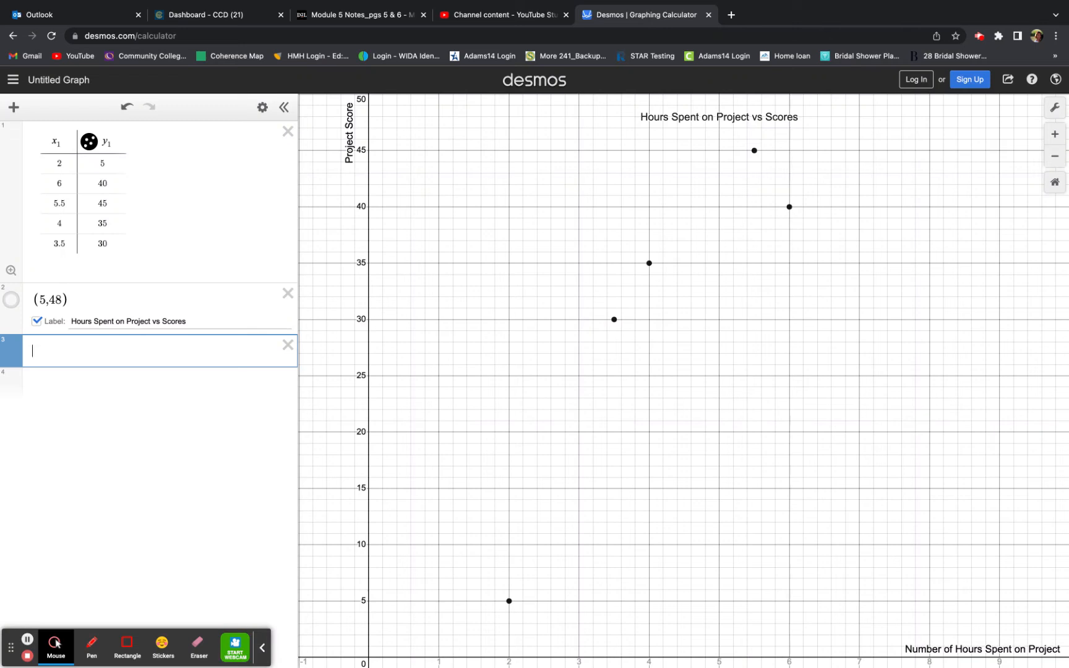
type("1")
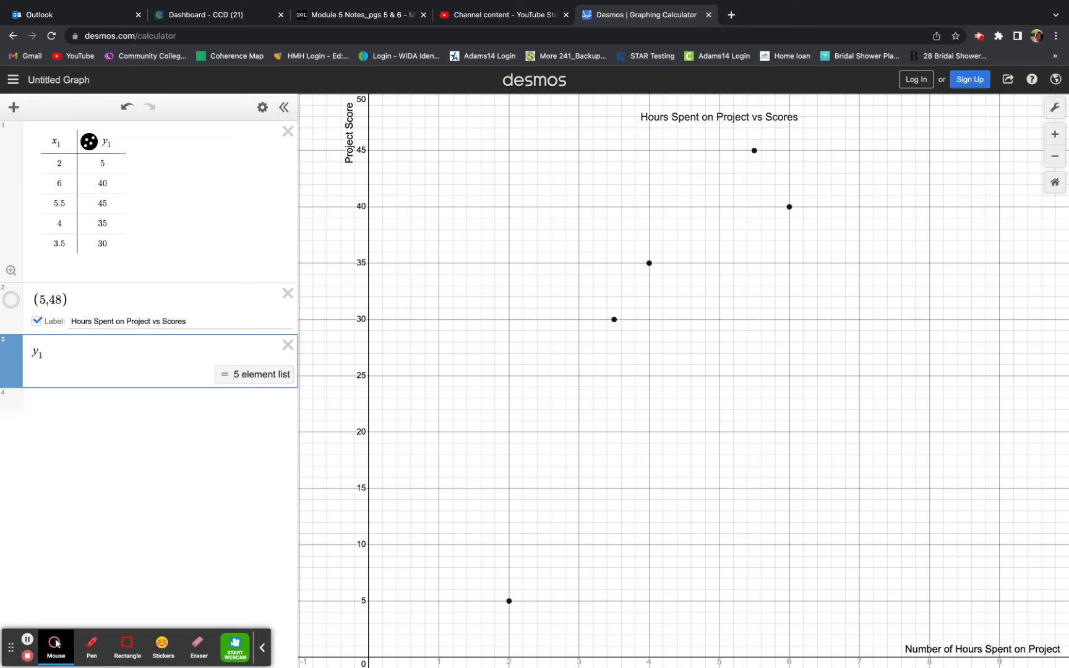
type("~")
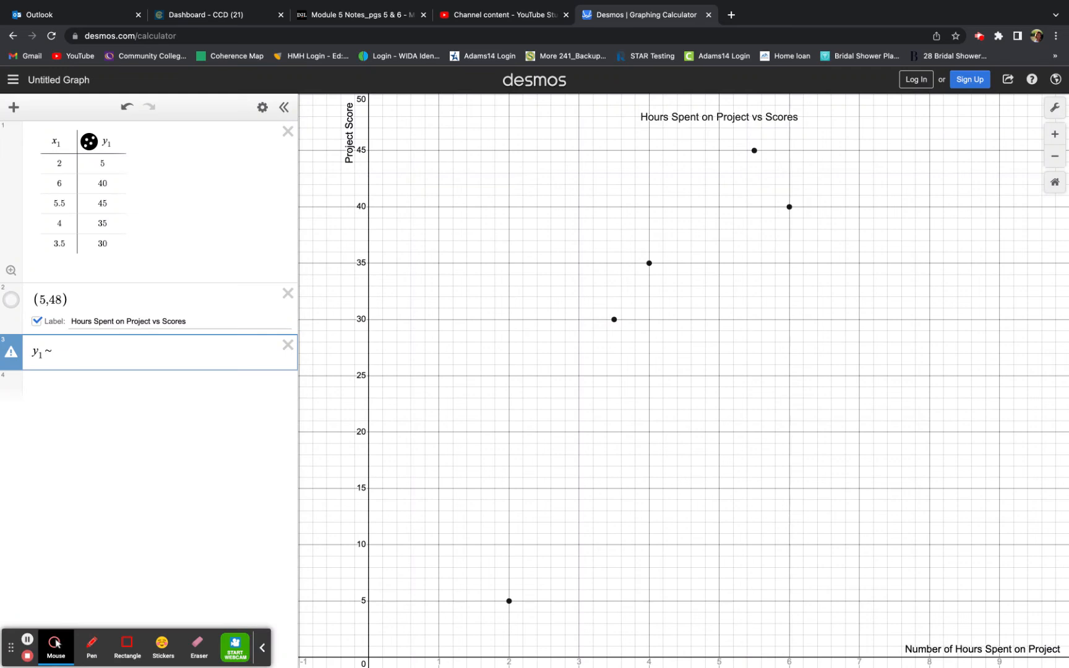
type("a")
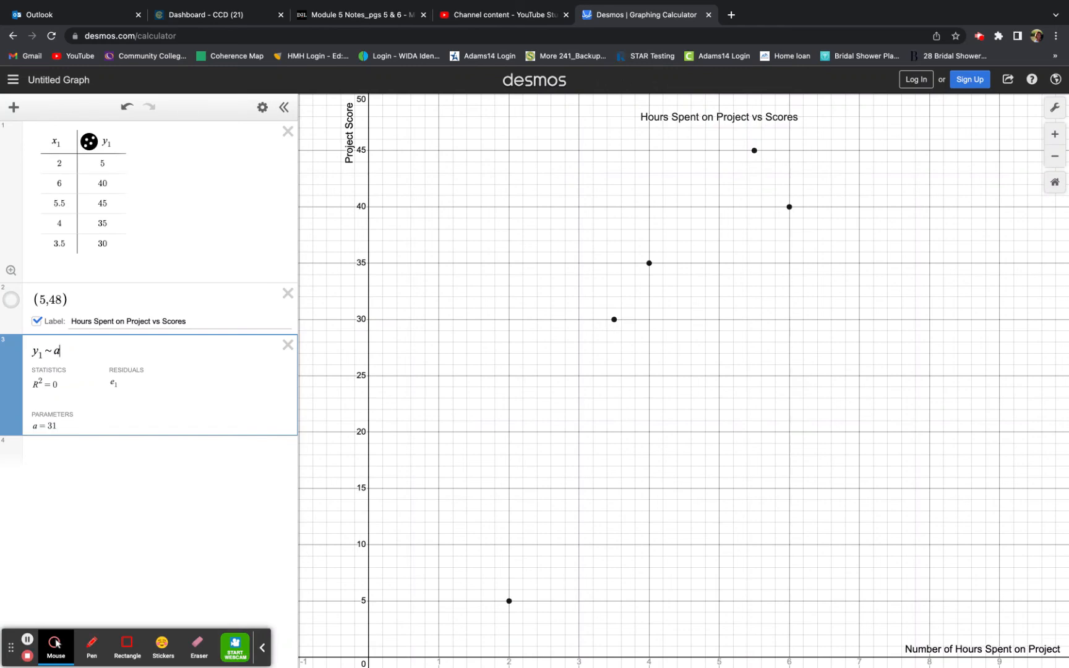
type("*")
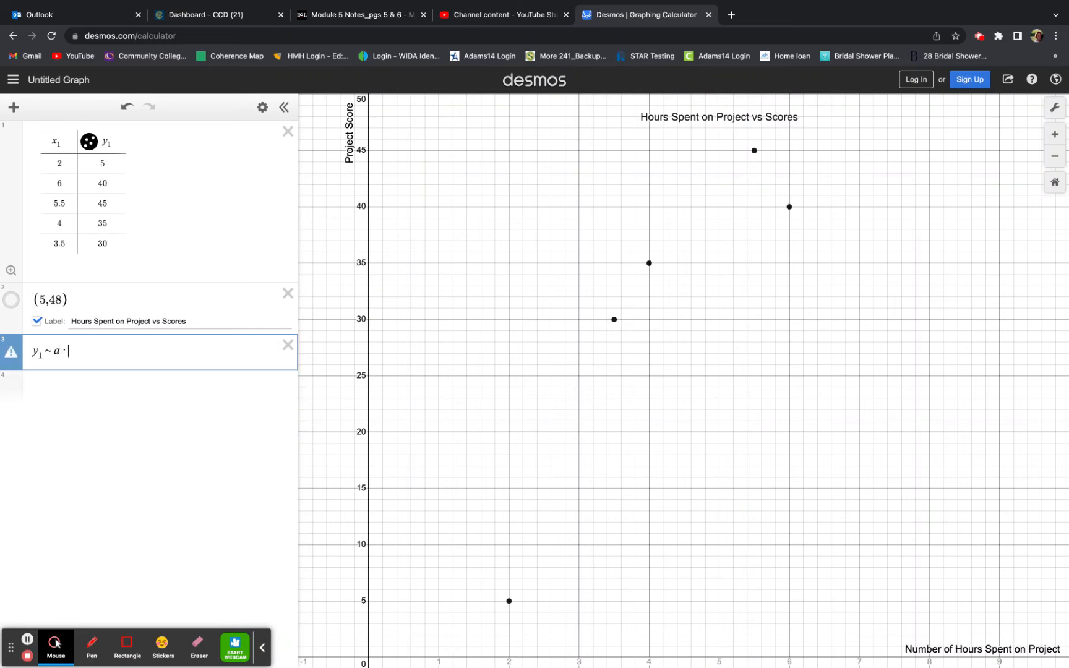
type("x1")
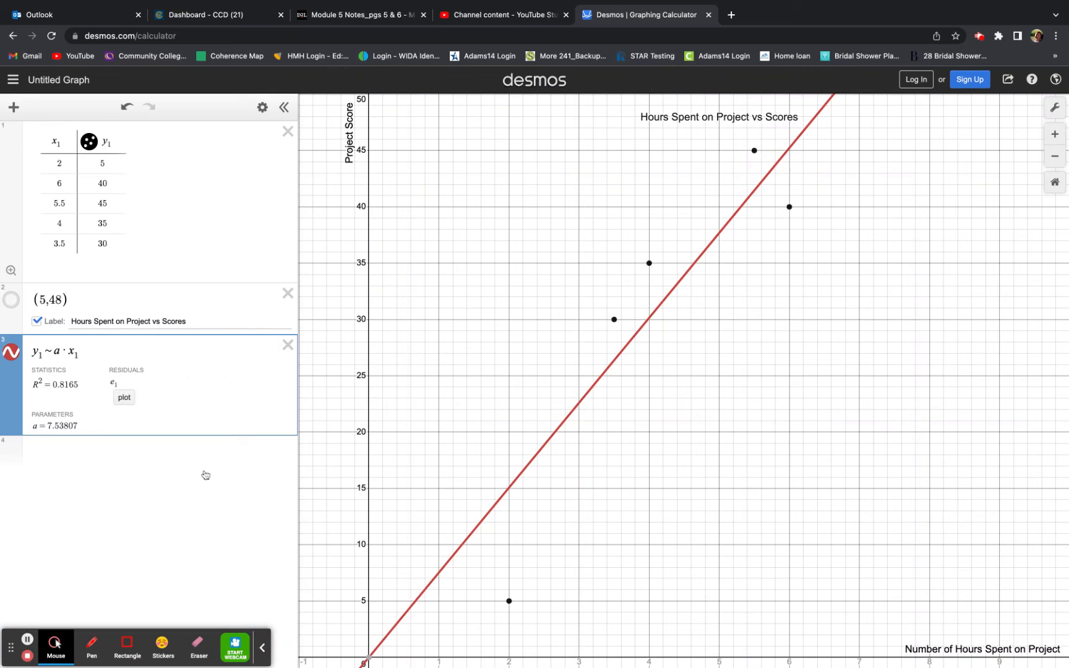
mouse_move(369, 661)
type("+")
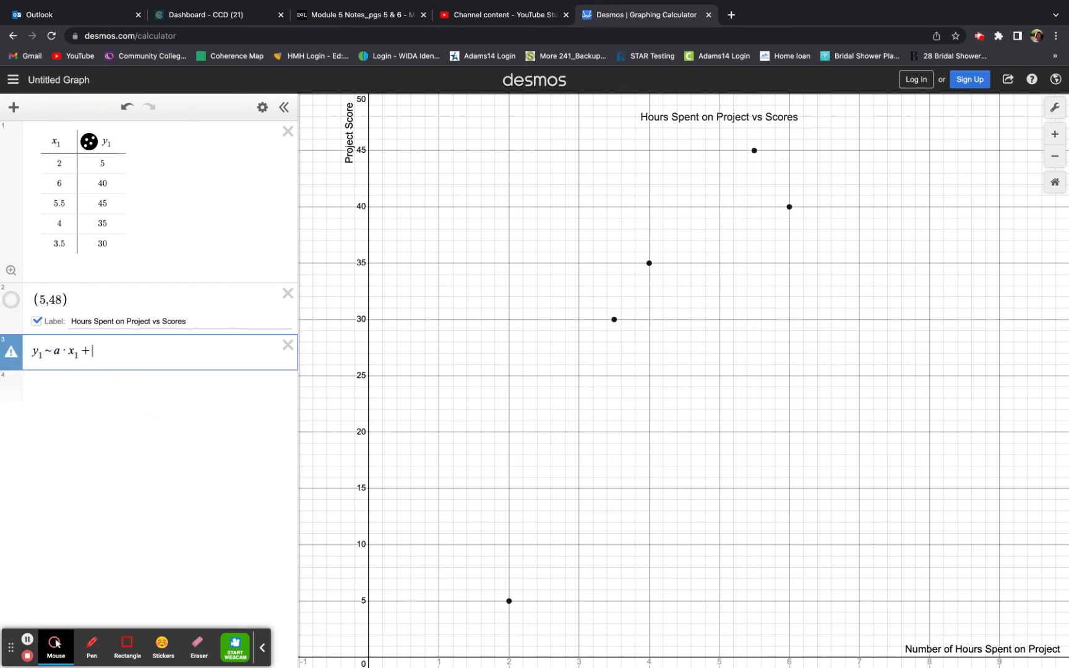
type("b")
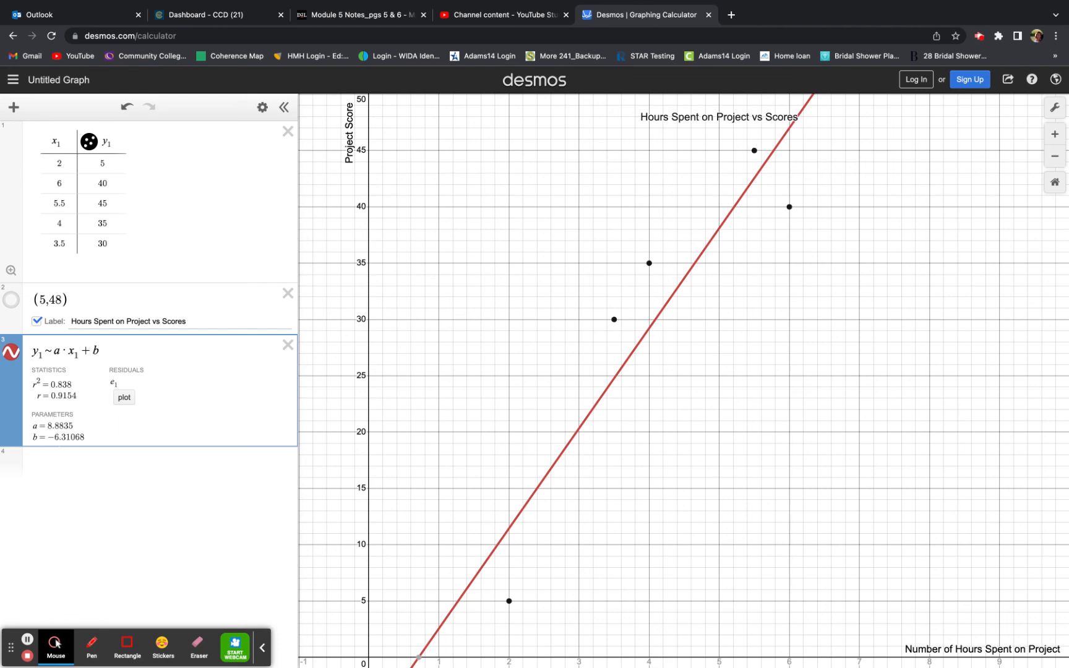
Graph the best-fit line as a new expression below the regression, y = 8.8835x − 6.31068.
left_click(84, 463)
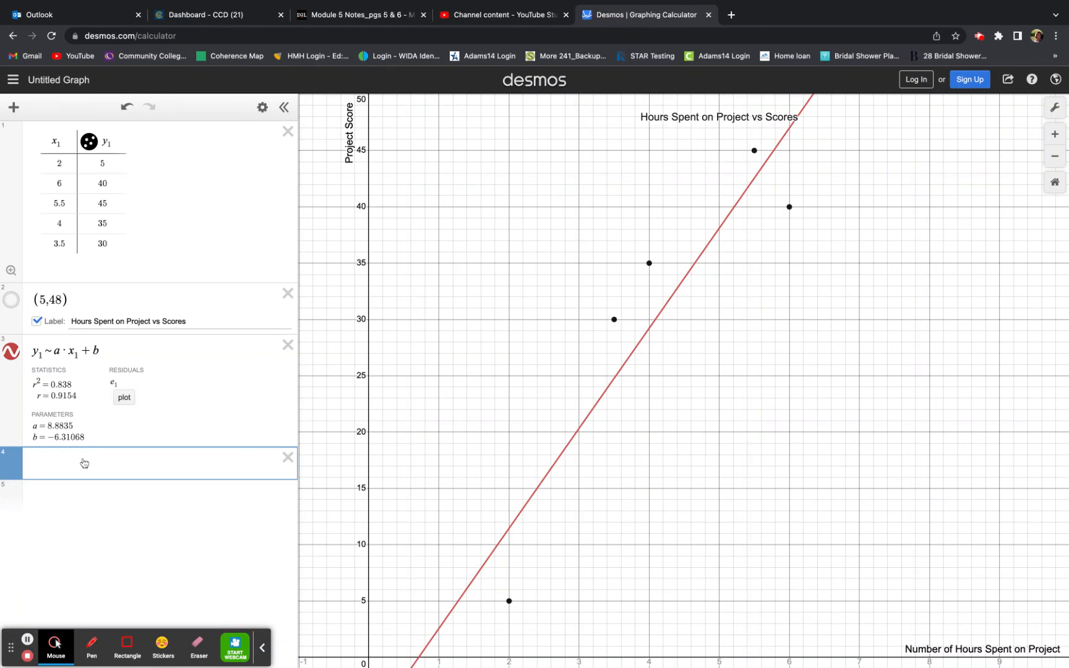
type("y=8.88")
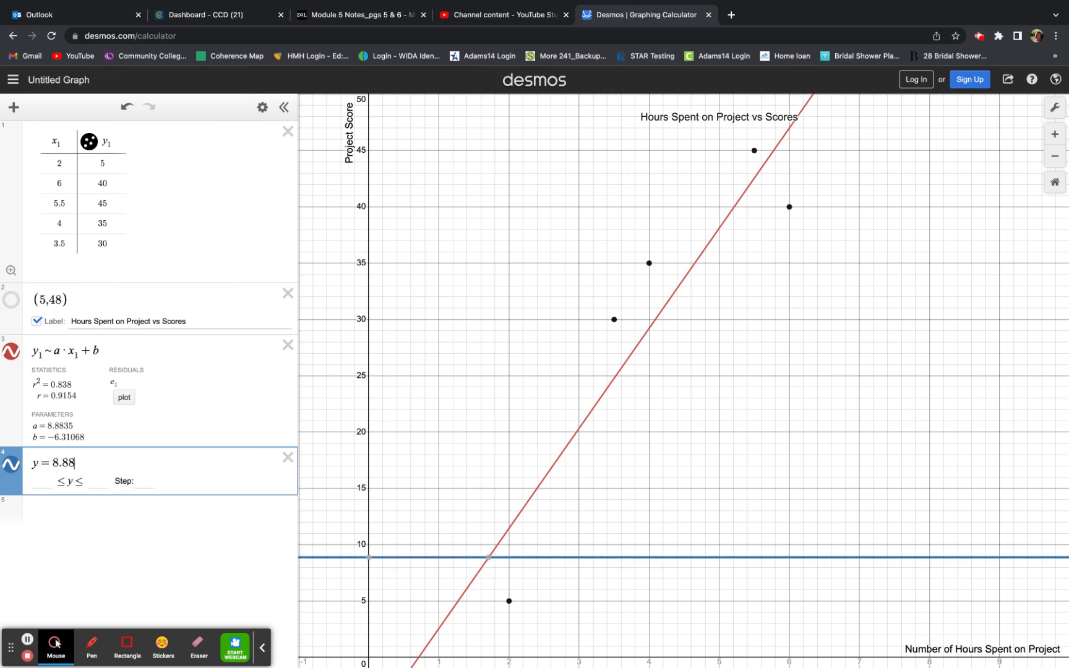
type("35x")
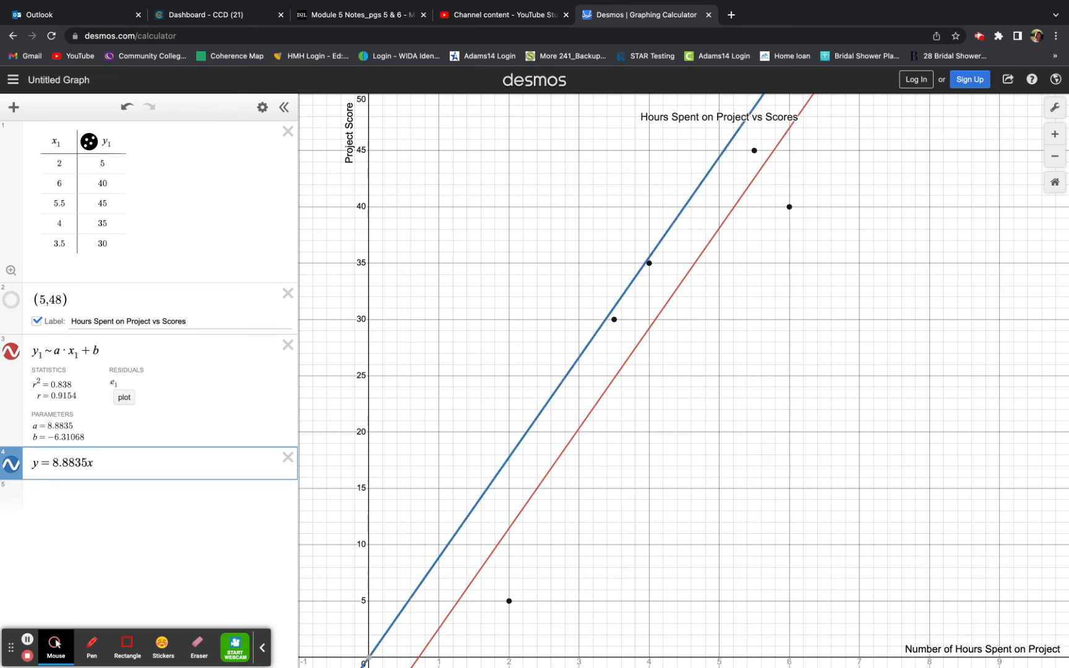
type("+")
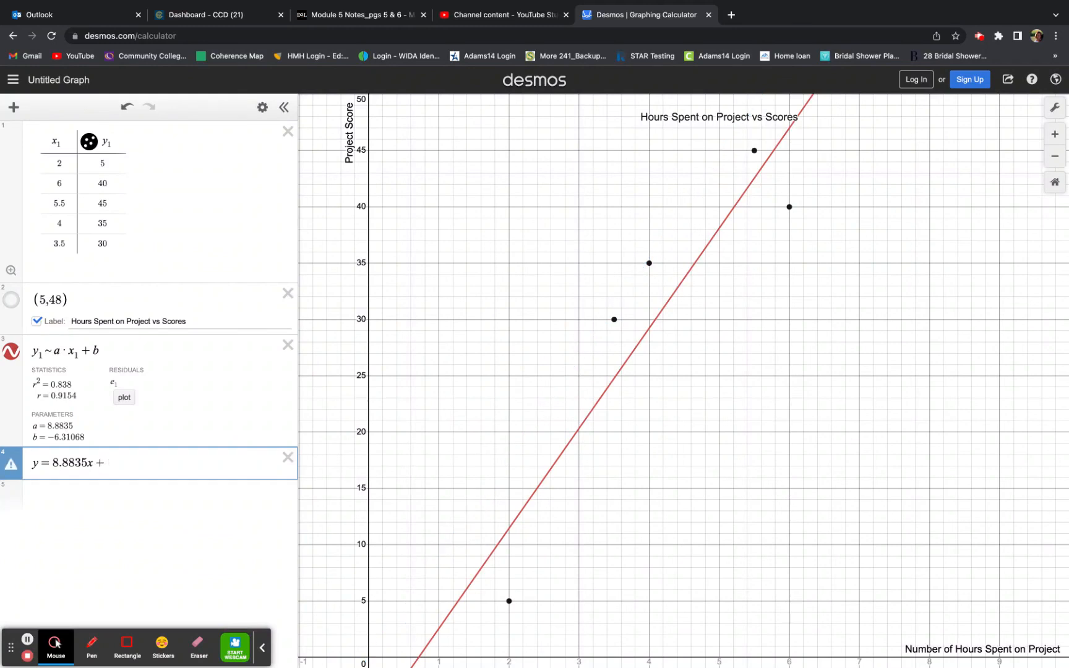
key("BackSpace")
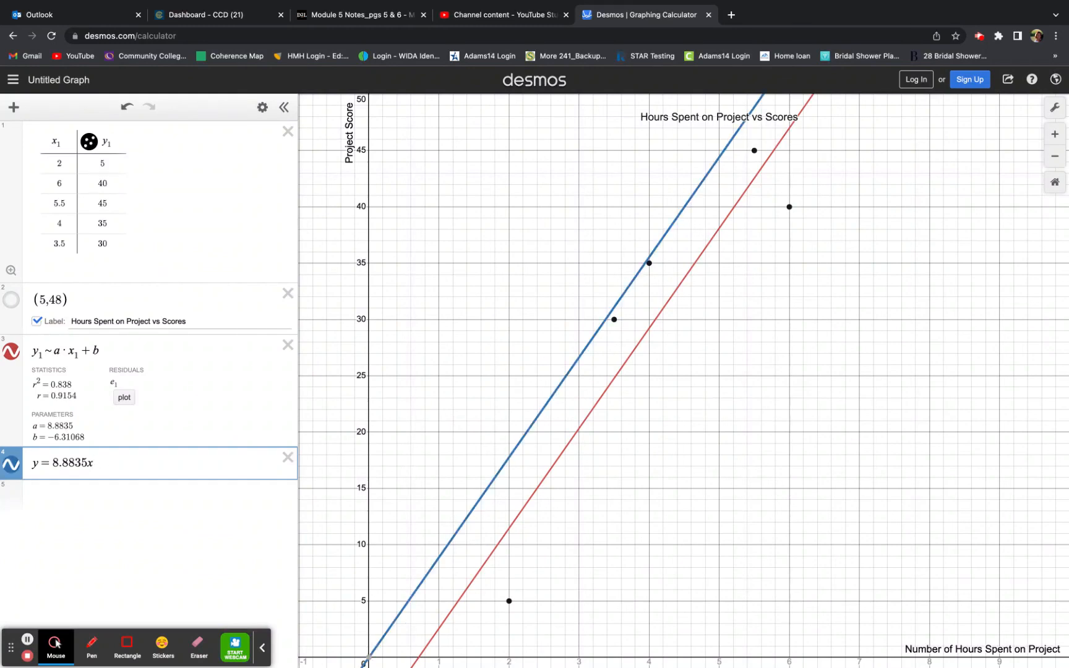
type("-")
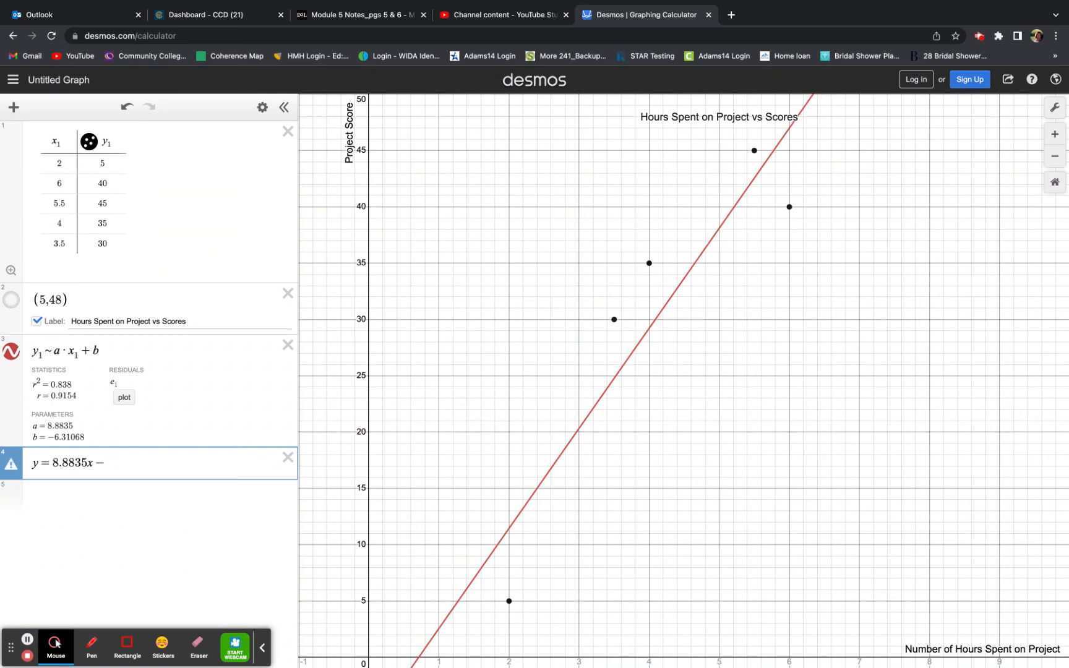
type("6")
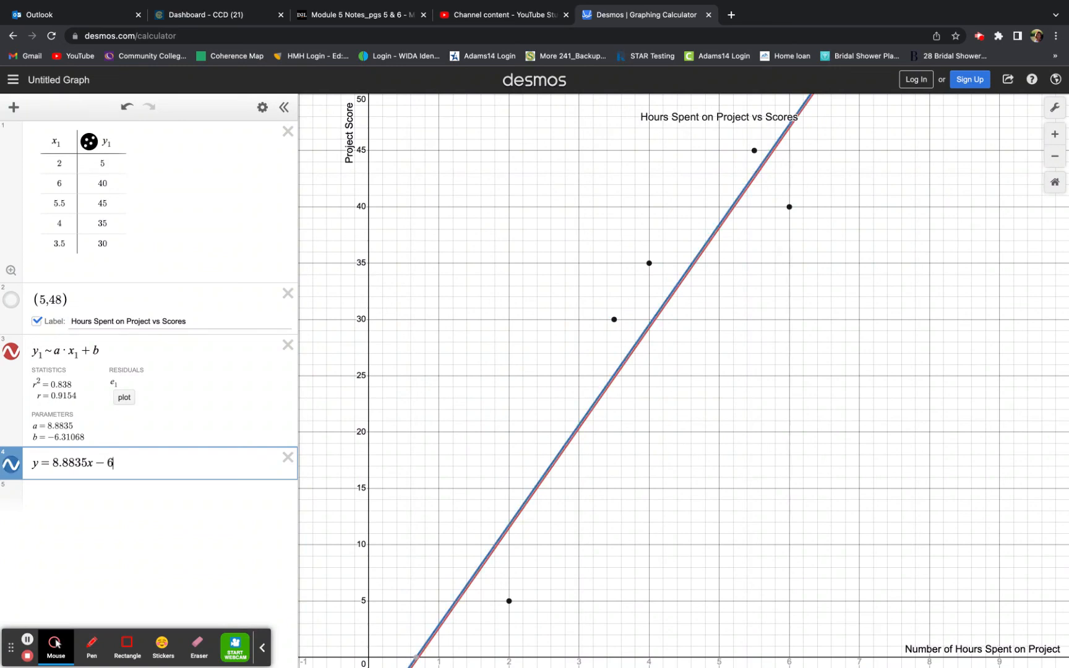
type(".31")
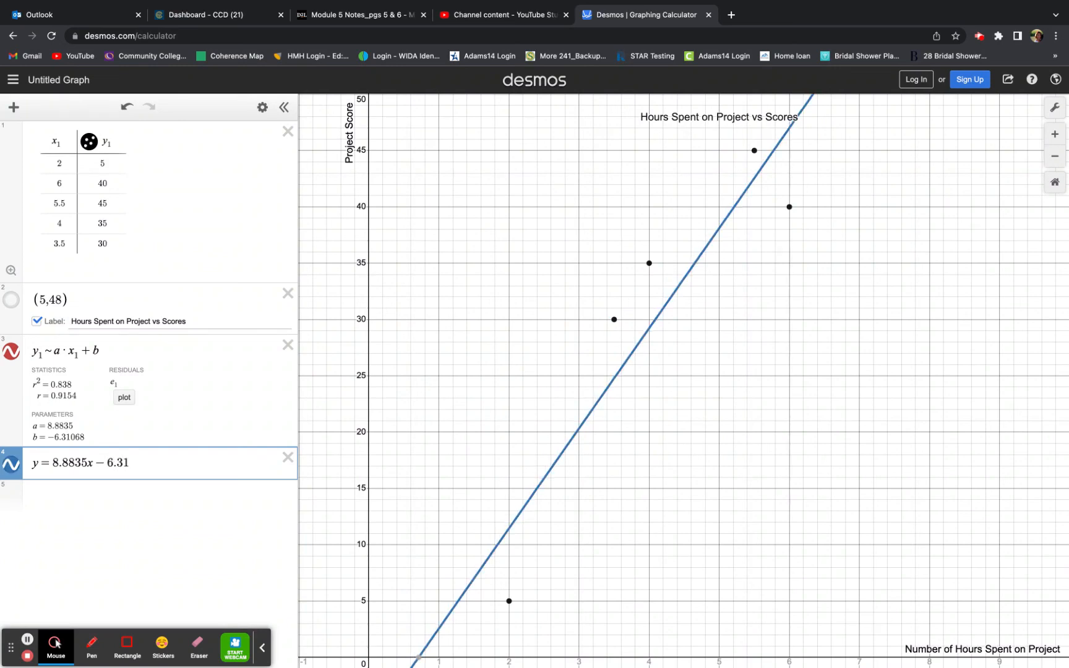
type("068")
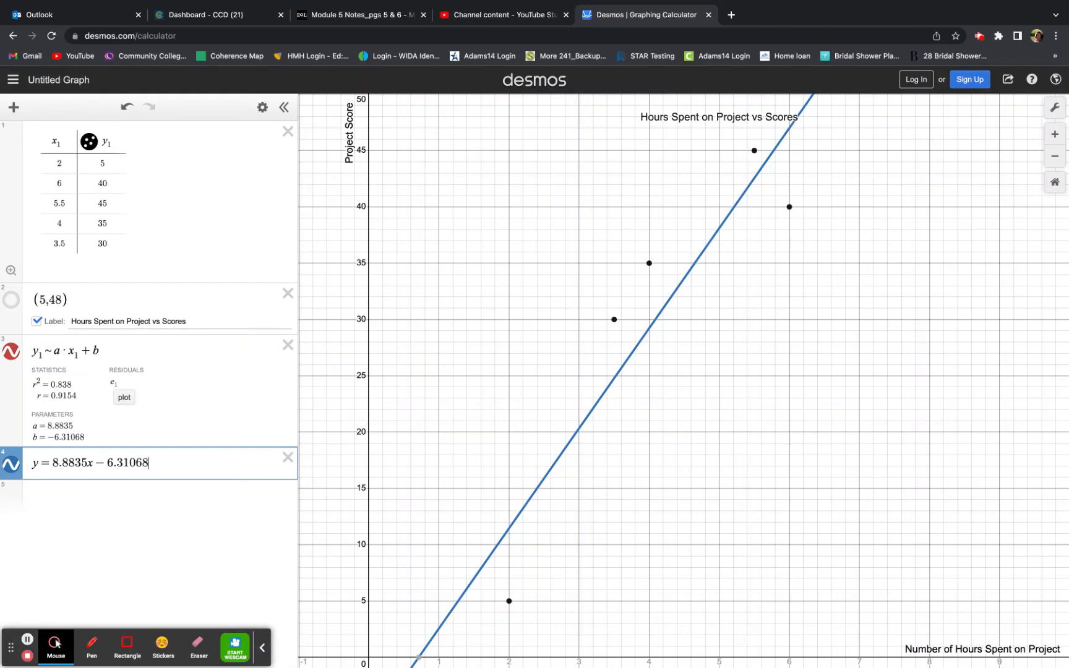